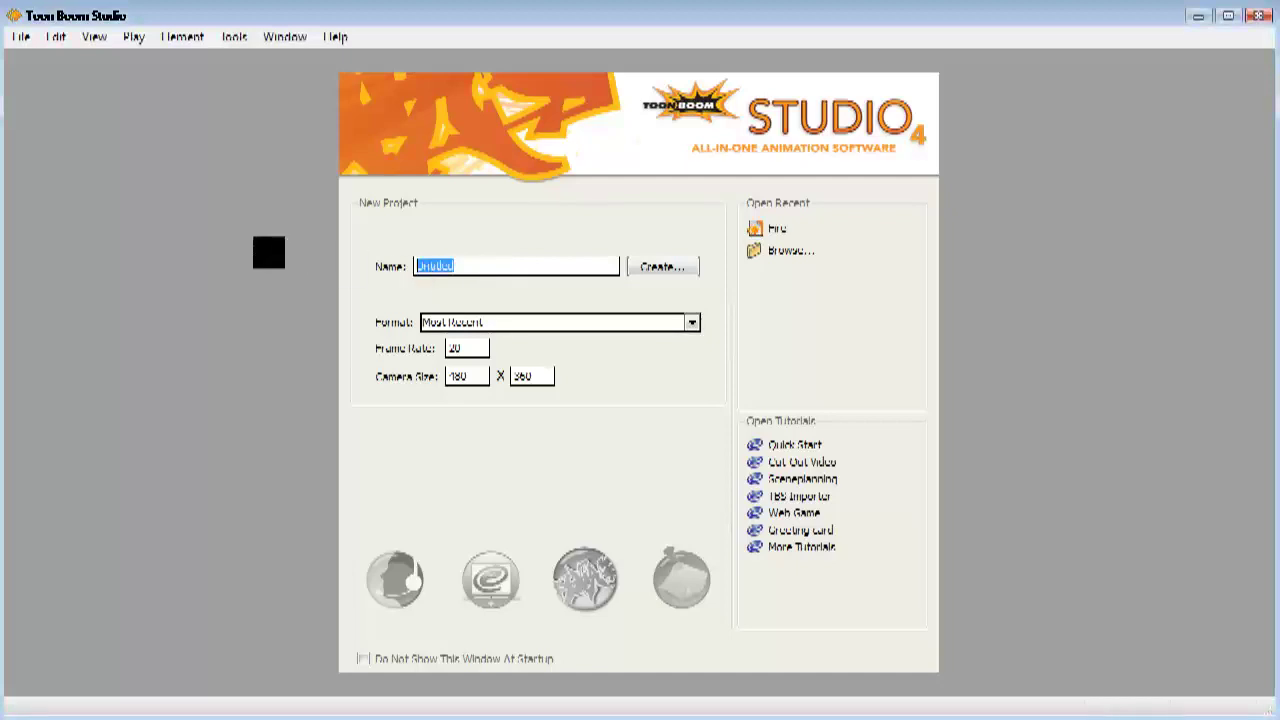
- Create project Fire in Web Animation large format at 20 frames per second
type("Fire")
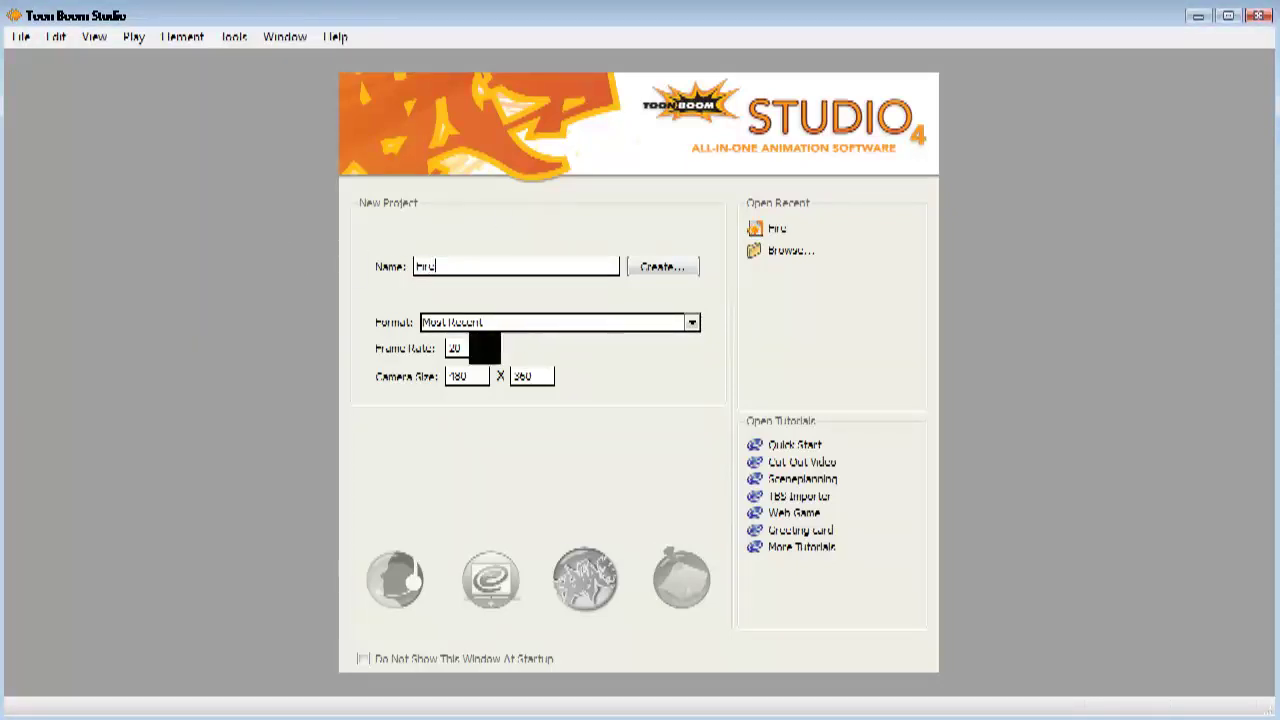
left_click(584, 320)
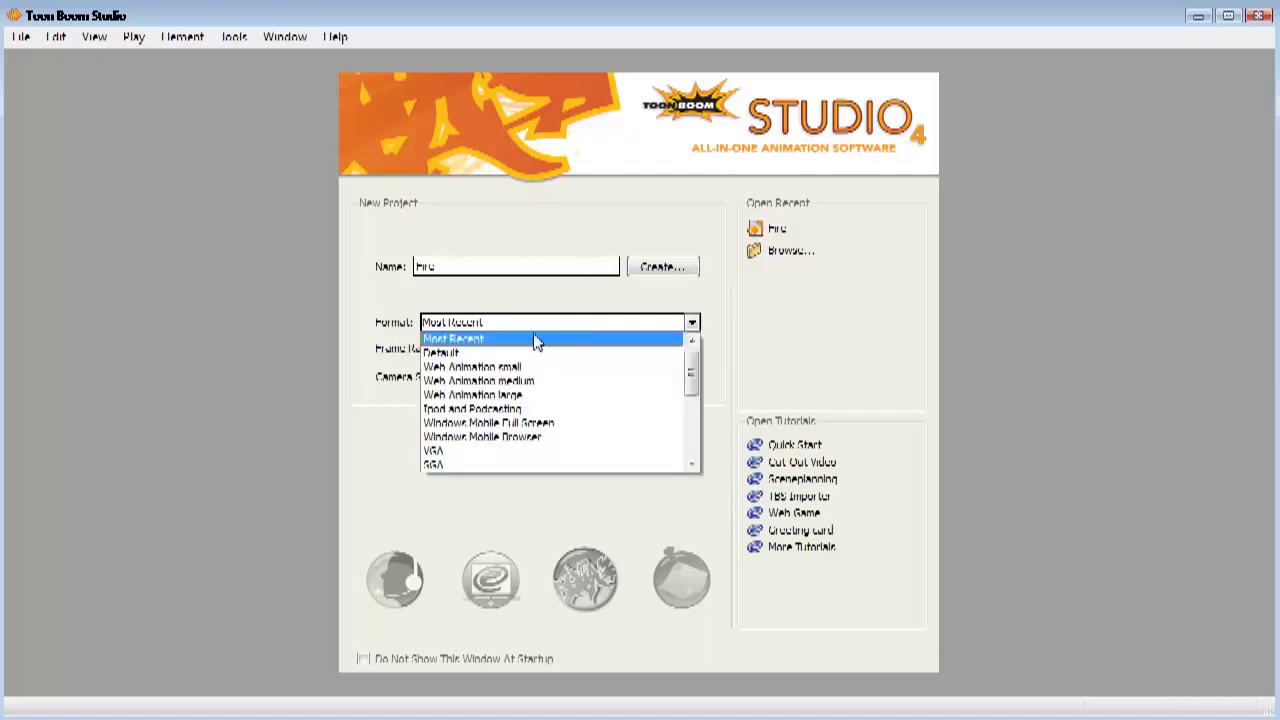
left_click(510, 396)
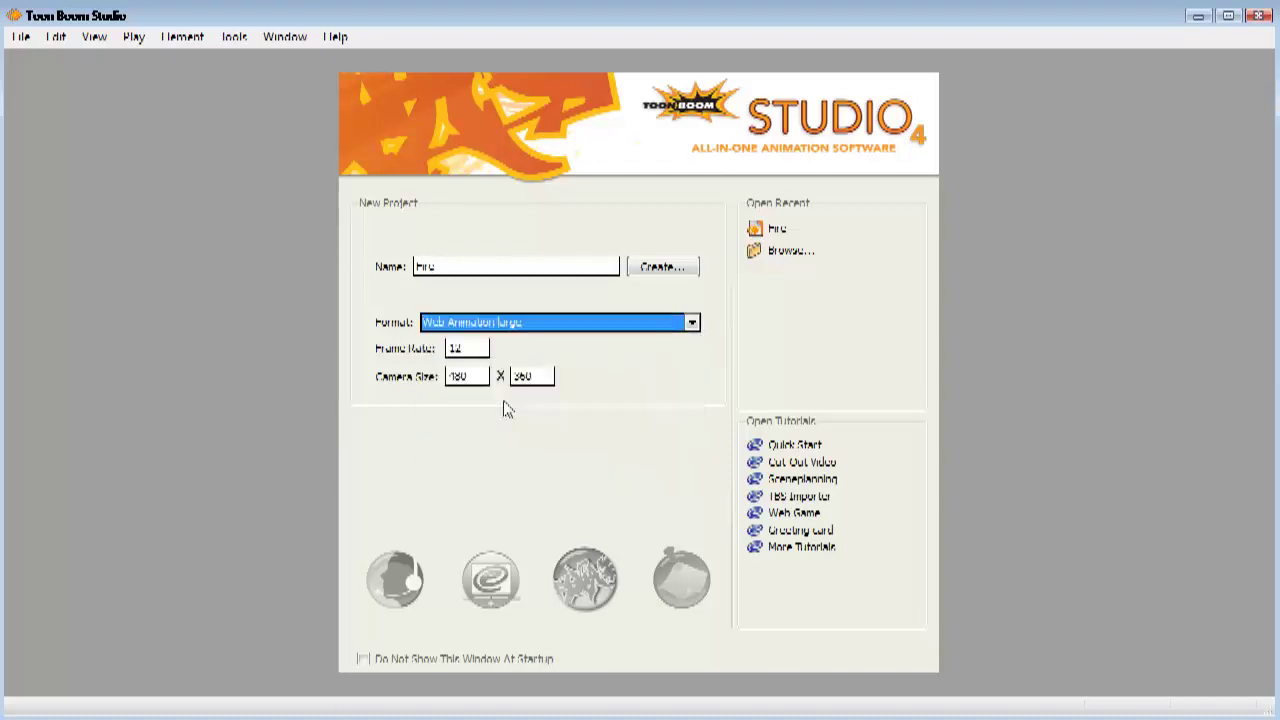
double_click(466, 348)
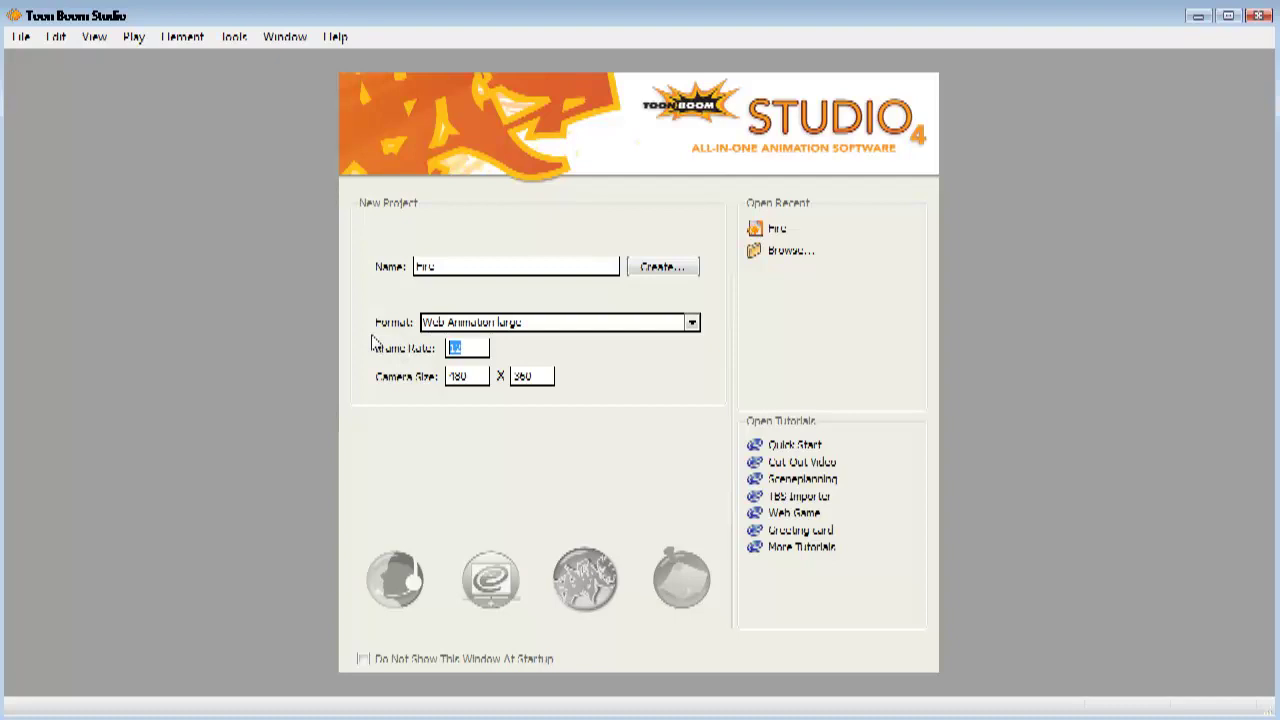
type("20")
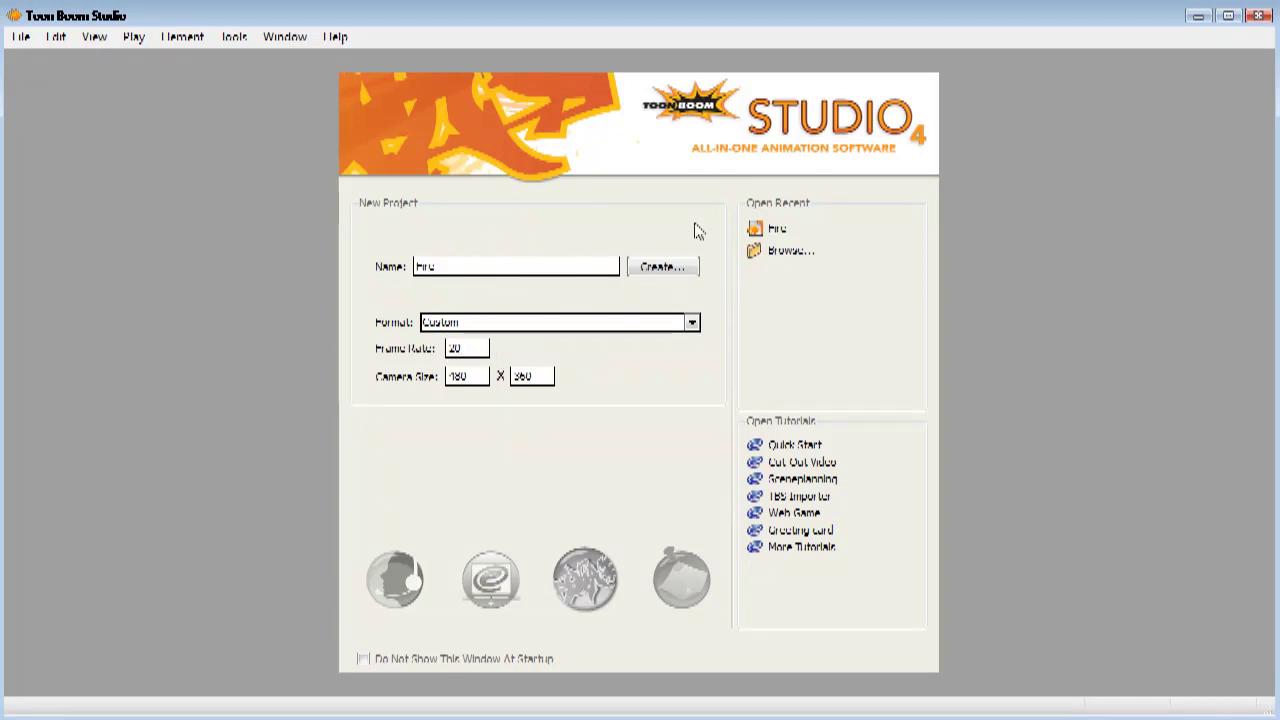
left_click(662, 267)
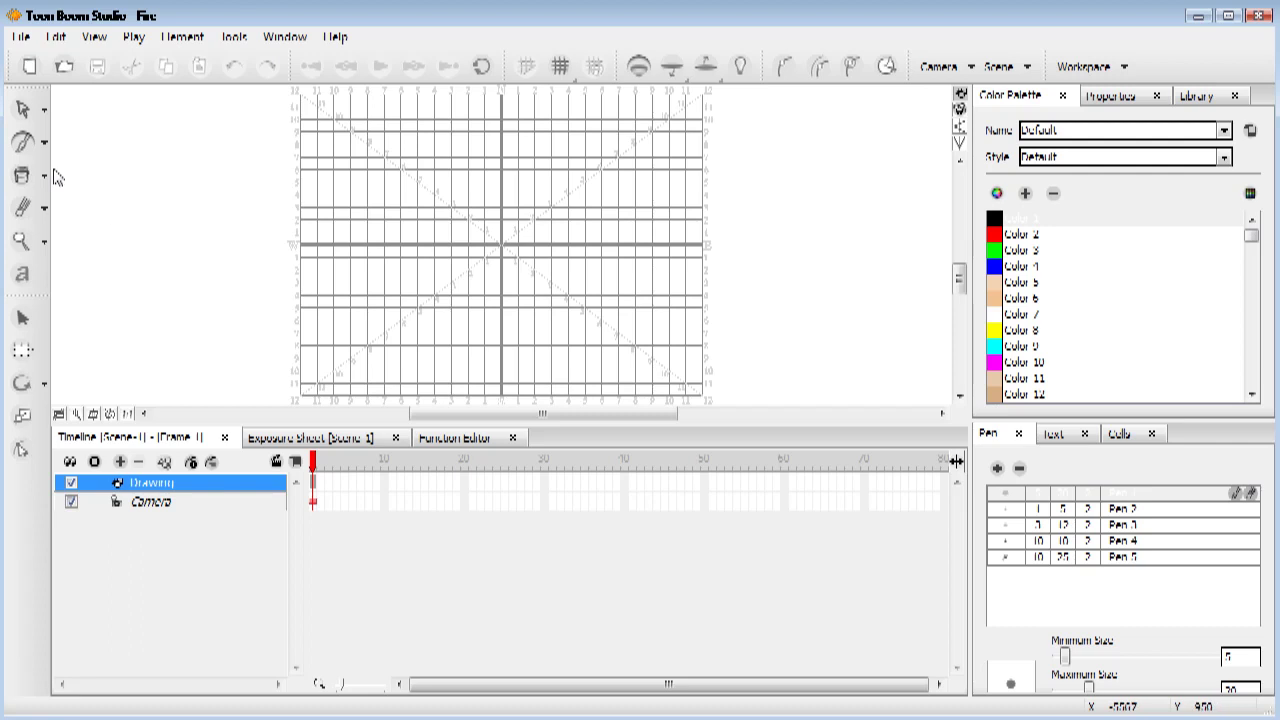
- Rename the timeline's Drawing element to Fire via Rename Element
left_click(165, 488)
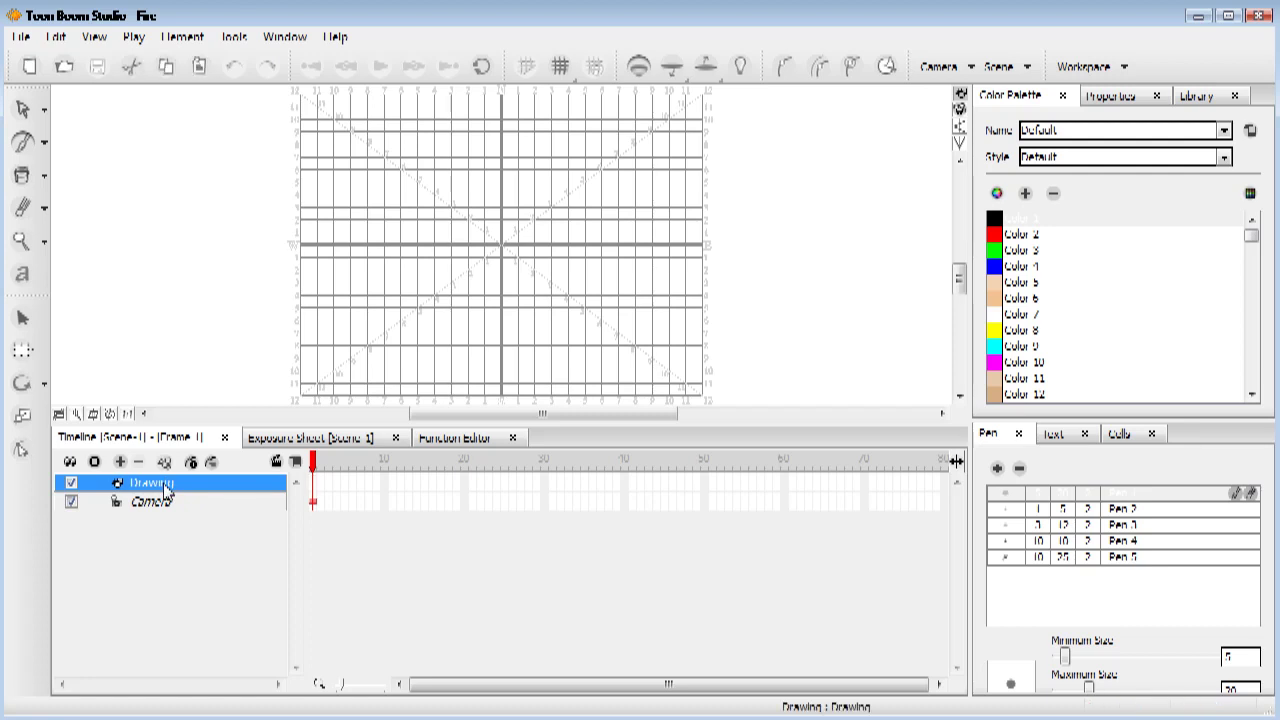
right_click(166, 488)
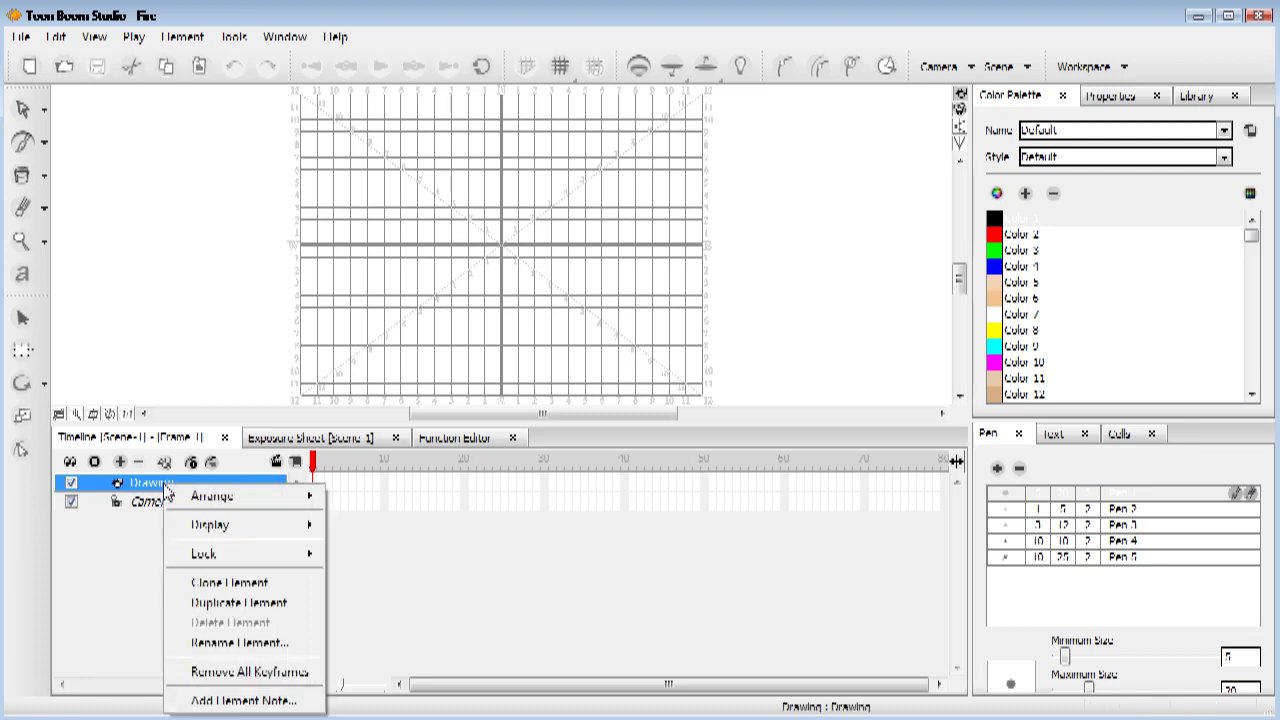
left_click(280, 645)
type("H")
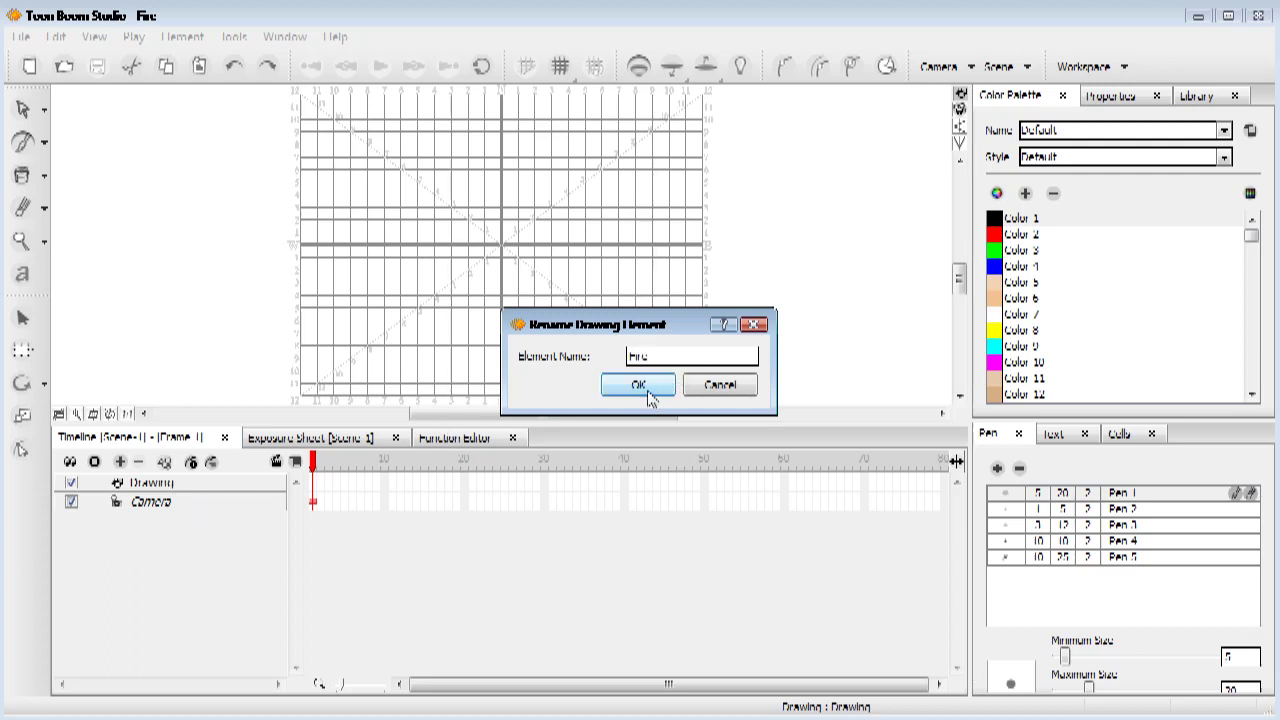
left_click(655, 392)
- Make the Brush the active tool and enlarge the pen panel to show size and smoothness
left_click(23, 146)
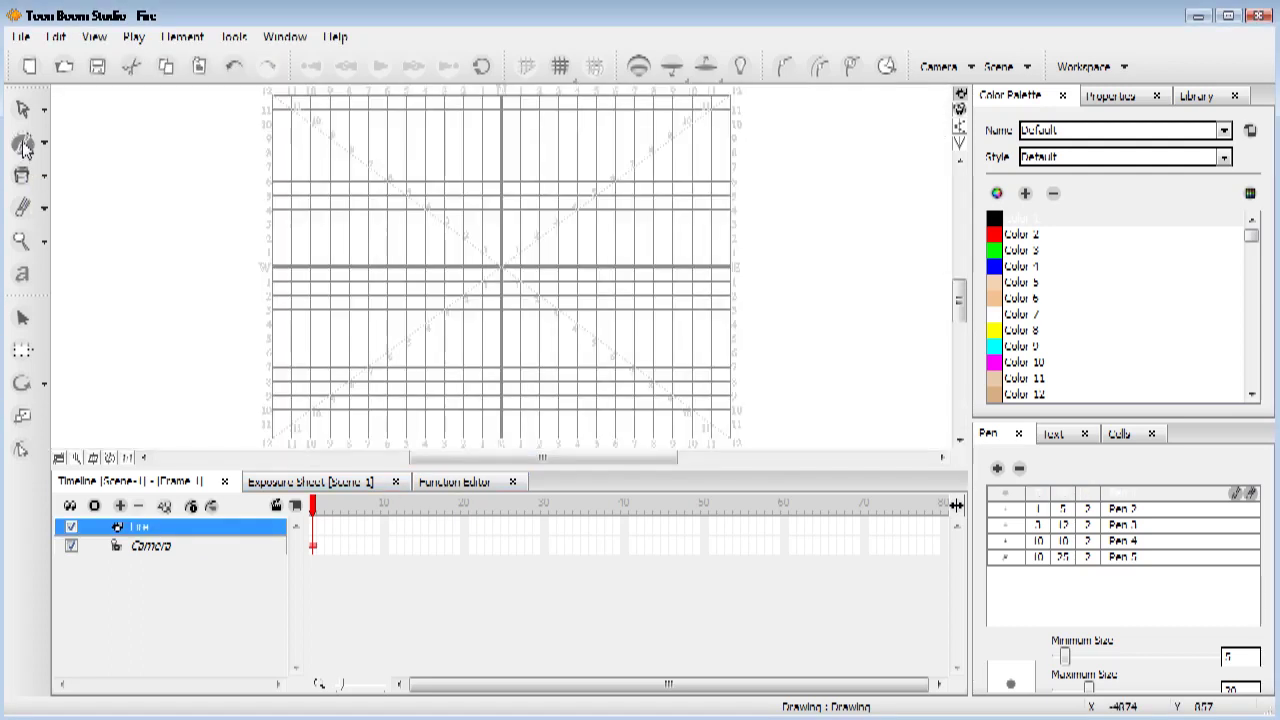
left_click(43, 146)
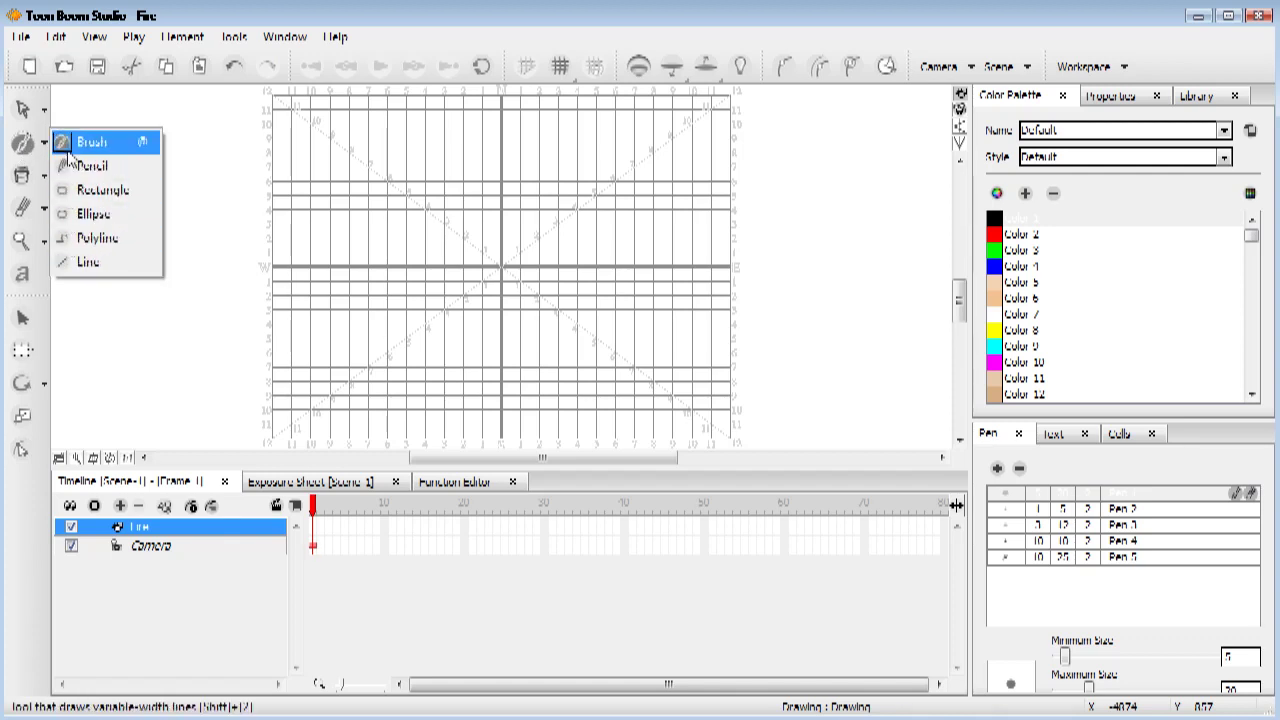
left_click(70, 146)
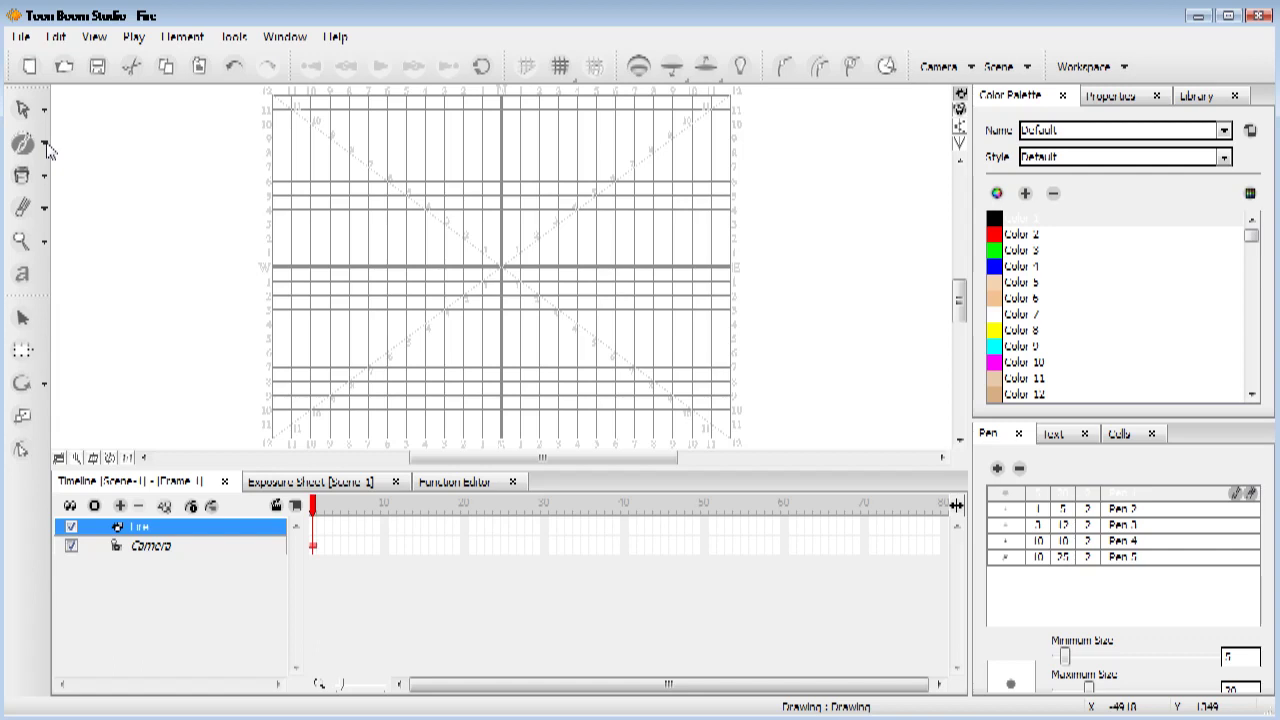
left_click(45, 146)
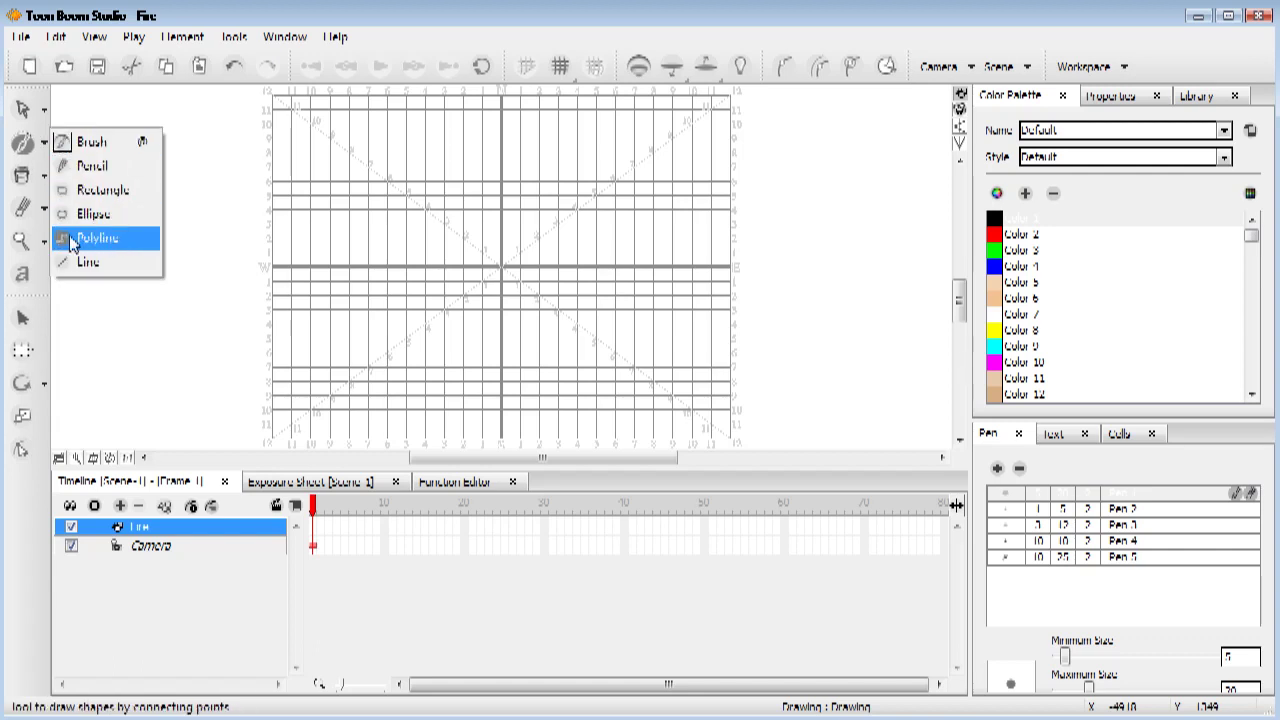
left_click(68, 144)
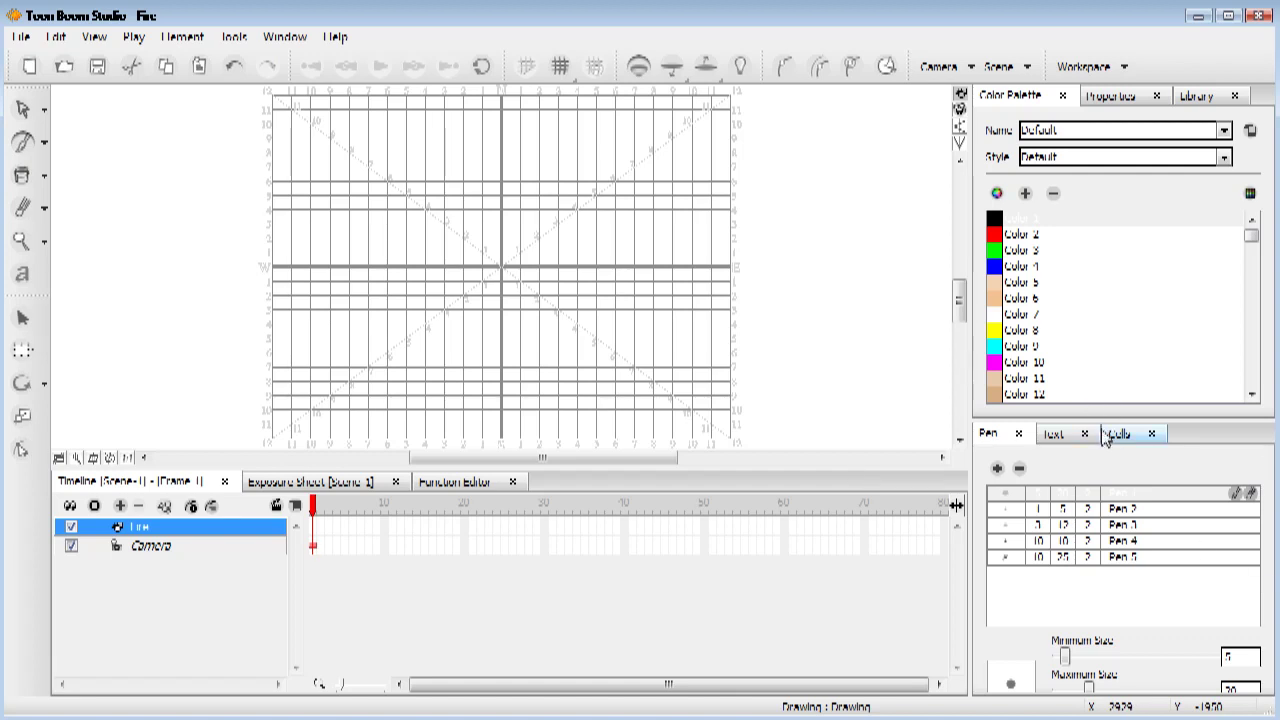
left_click_drag(1104, 437, 1093, 296)
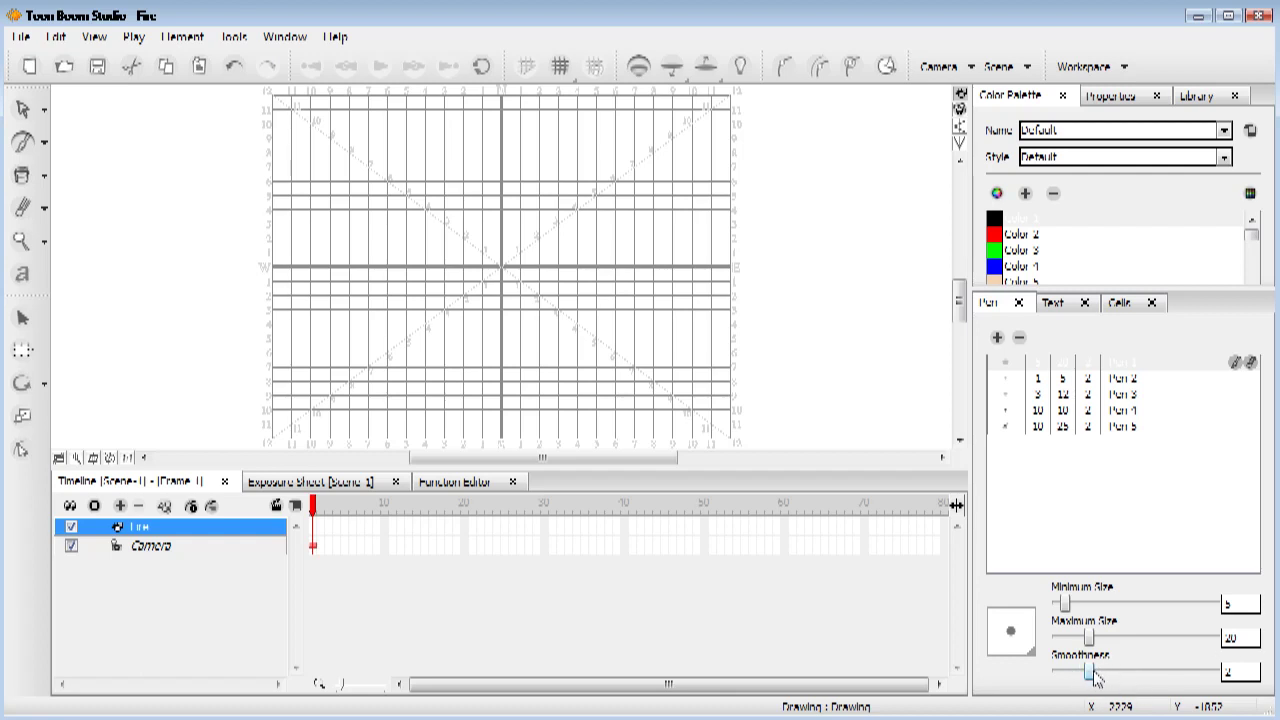
- Draw test brush strokes at smoothness 0 and at smoothness 10 to compare
left_click_drag(1095, 678, 1065, 680)
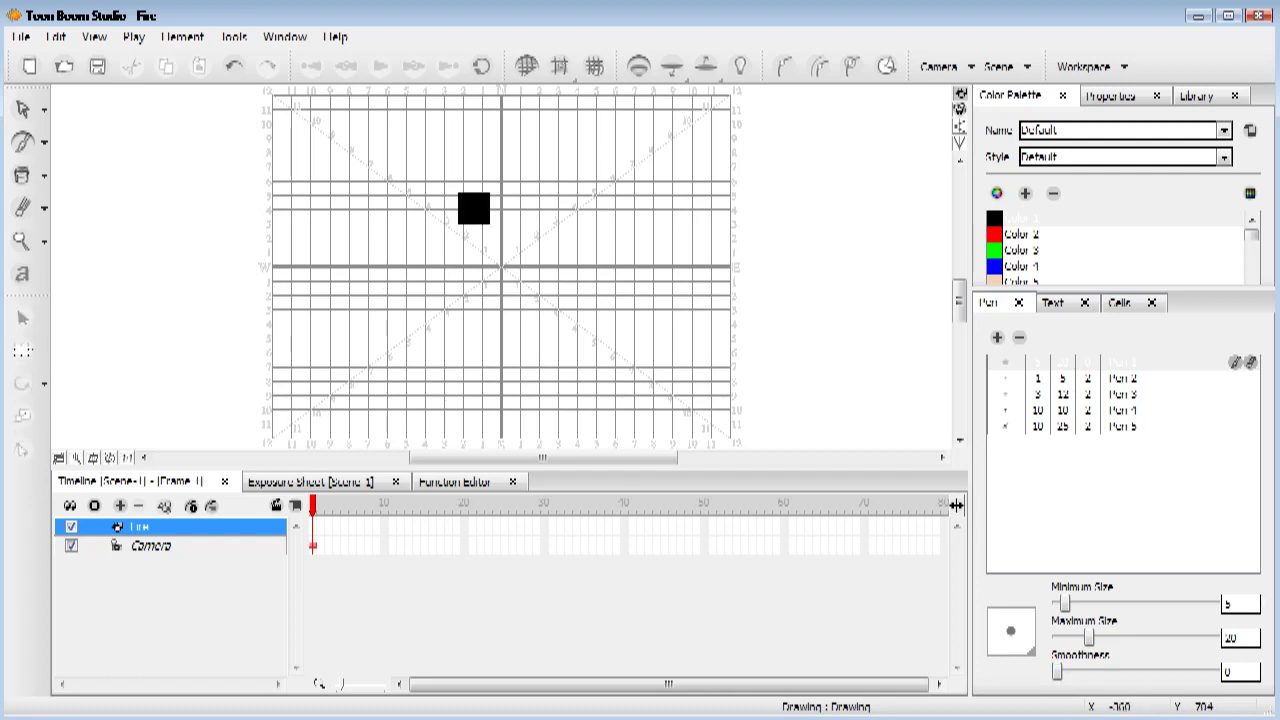
mouse_move(464, 206)
left_mouse_down()
mouse_move(446, 222)
mouse_move(447, 321)
left_mouse_up()
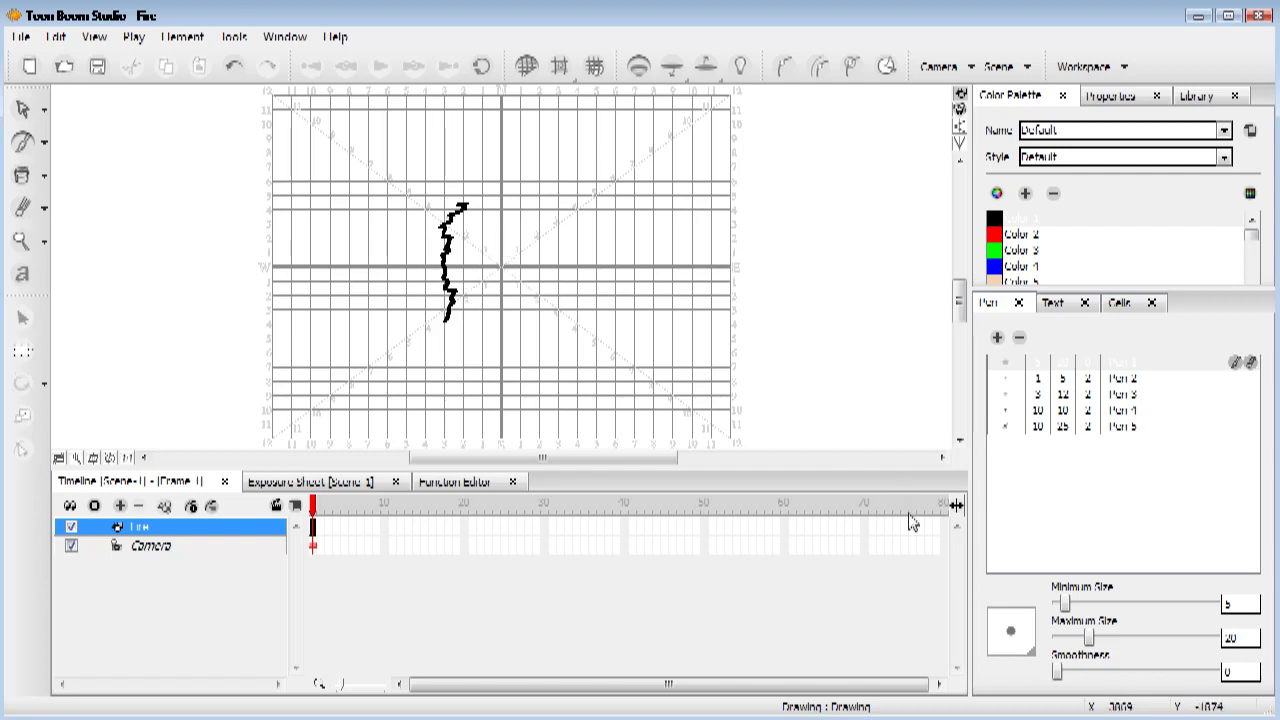
left_click_drag(1057, 673, 1268, 684)
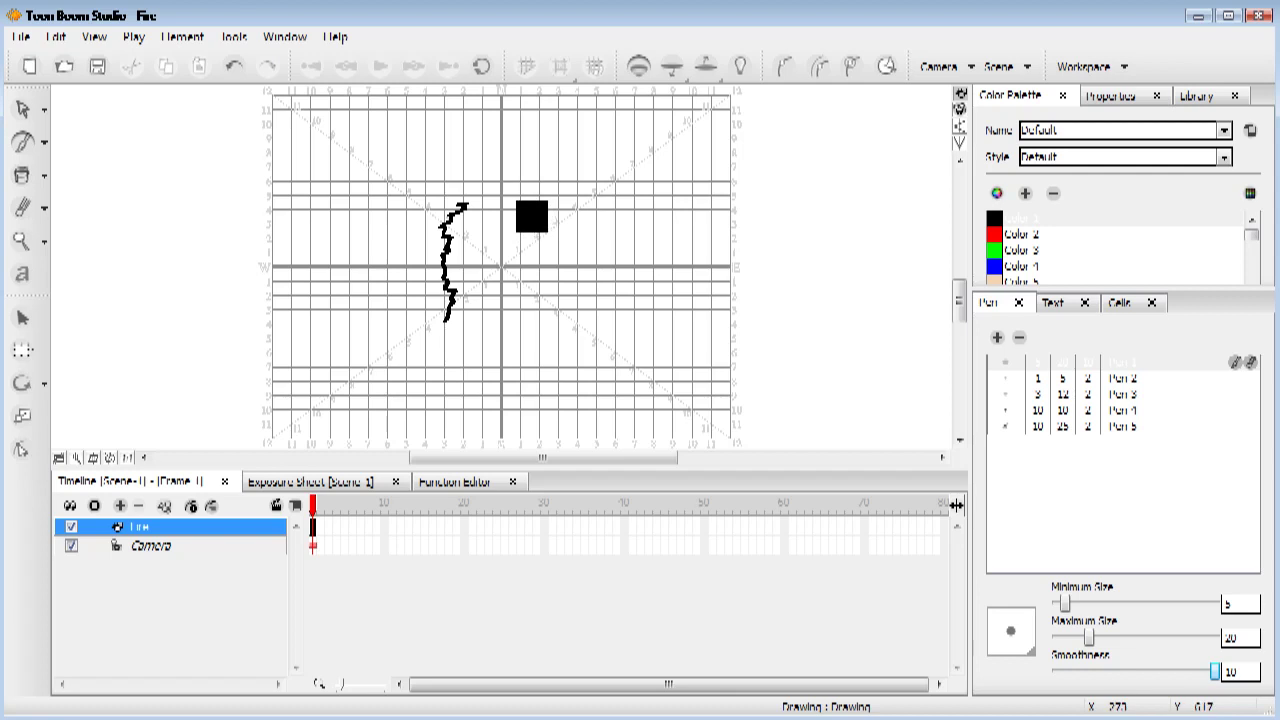
left_click_drag(528, 210, 529, 314)
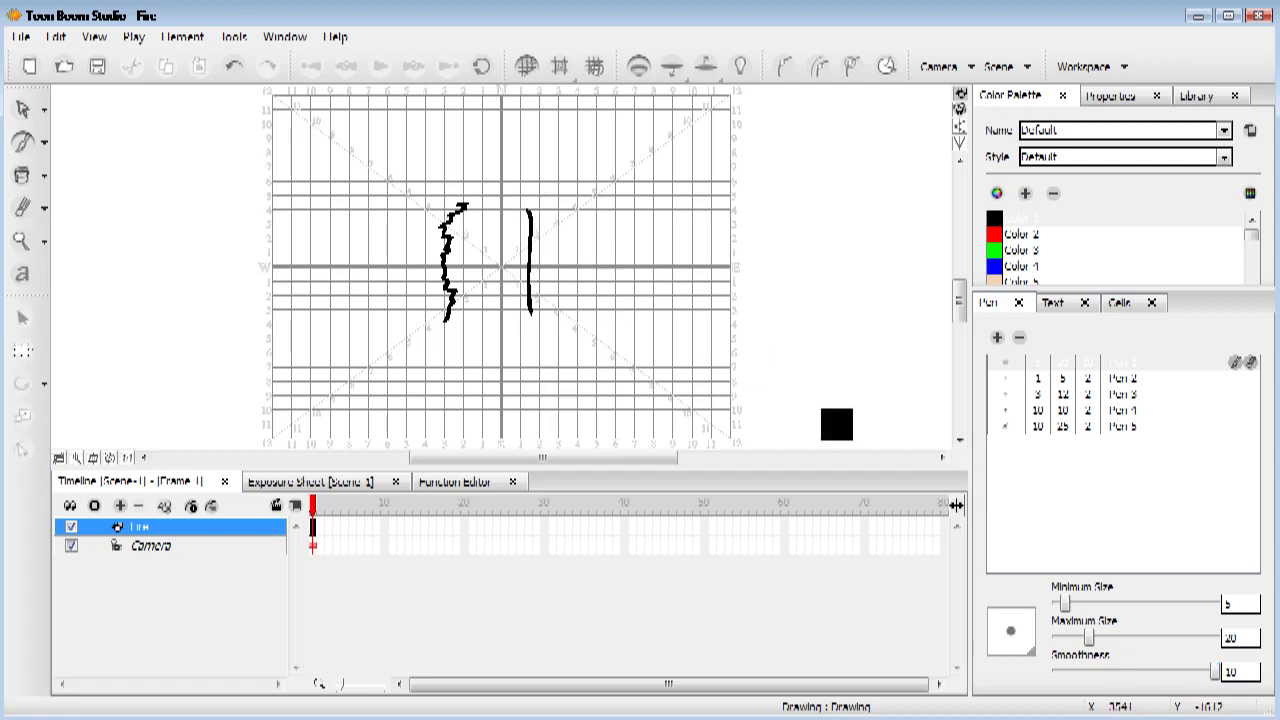
- Set brush smoothness to 3 and clear the test strokes from the canvas
left_click(1109, 672)
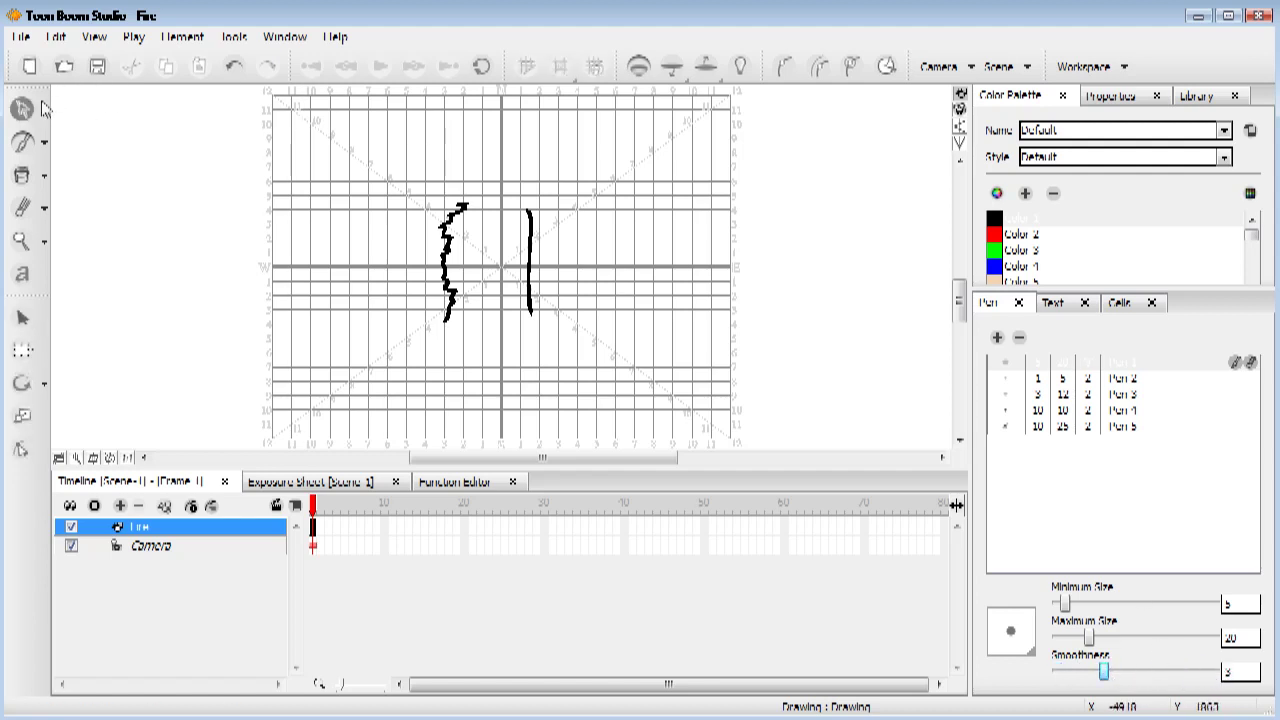
key("ctrl+a")
key("Delete")
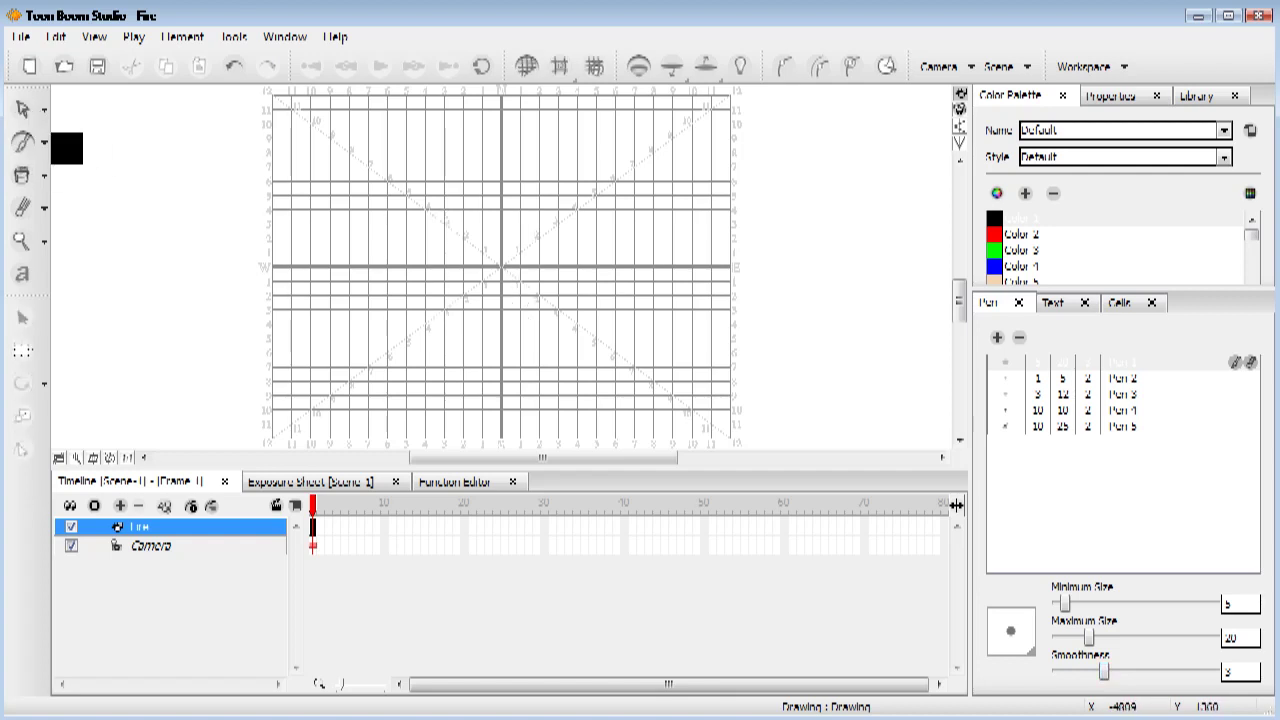
- With the brush, draw a closed flame outline in the centre of frame 1
left_click(33, 143)
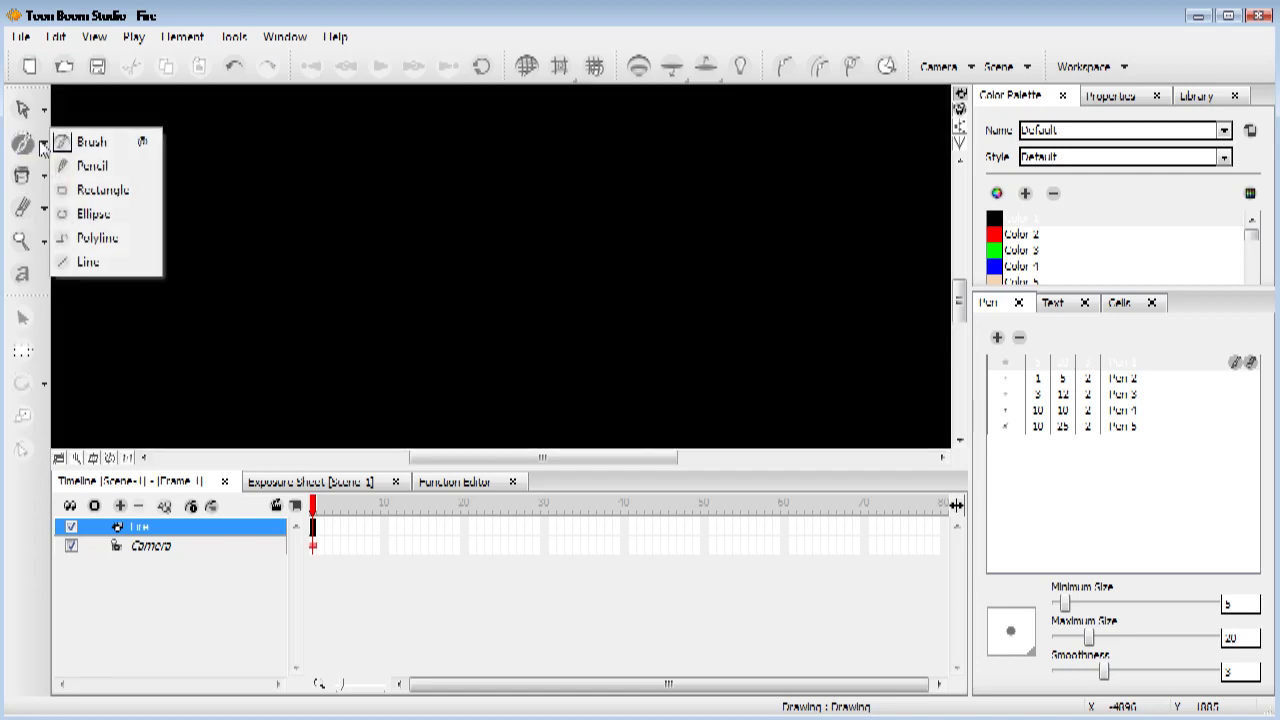
left_click(134, 140)
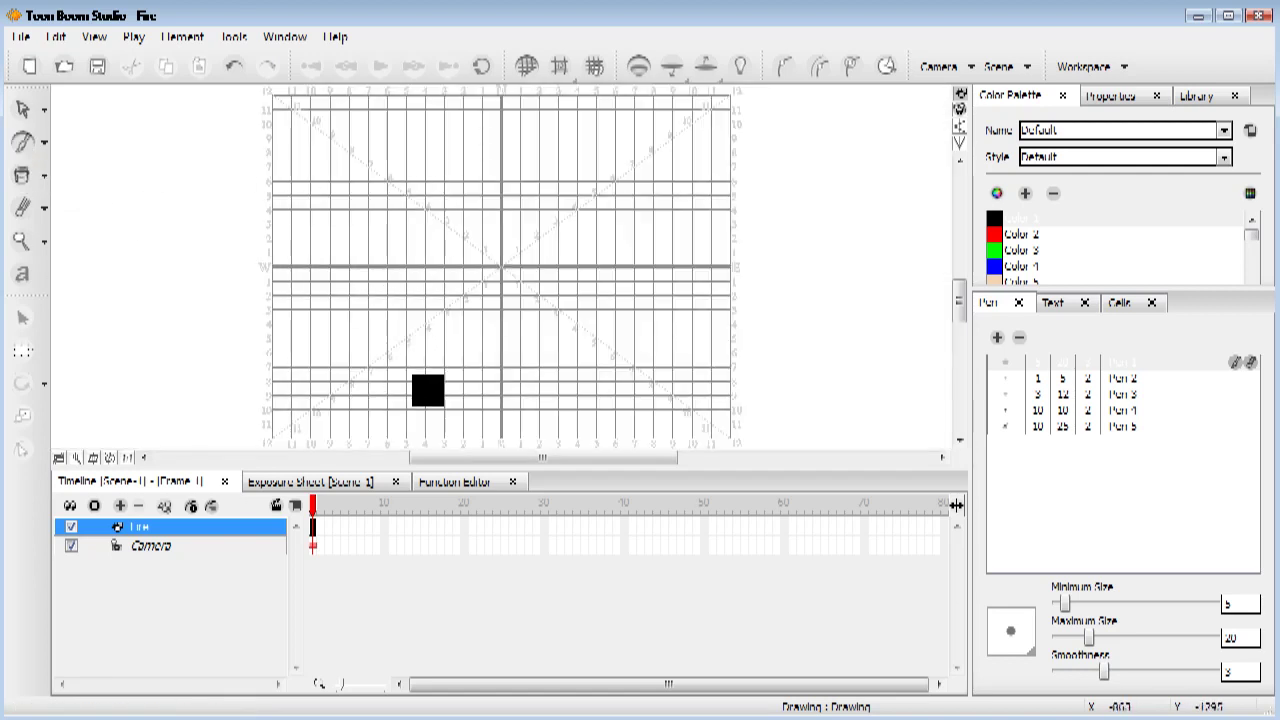
mouse_move(440, 368)
left_mouse_down()
mouse_move(415, 339)
mouse_move(427, 302)
mouse_move(419, 224)
mouse_move(478, 116)
mouse_move(492, 212)
mouse_move(516, 188)
mouse_move(509, 294)
mouse_move(521, 328)
mouse_move(498, 368)
mouse_move(436, 375)
left_mouse_up()
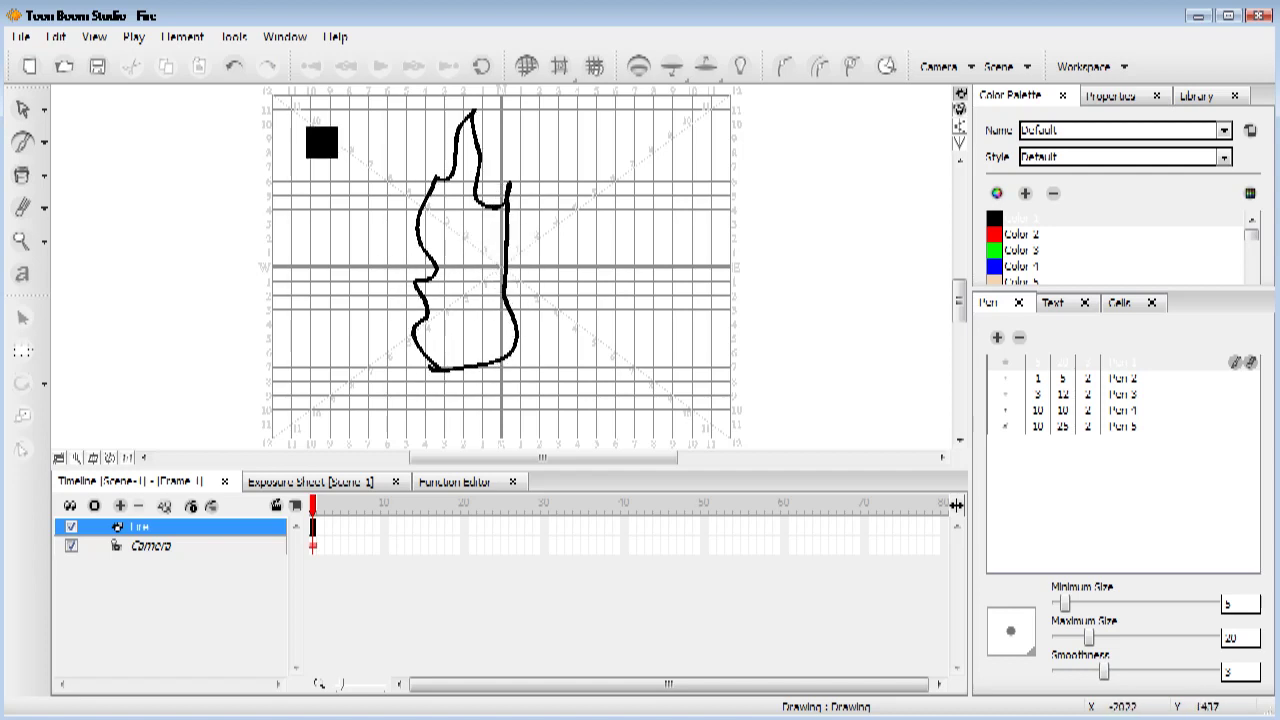
- Go to frame 2 and turn on onion skin showing the Previous Drawing
left_click(322, 507)
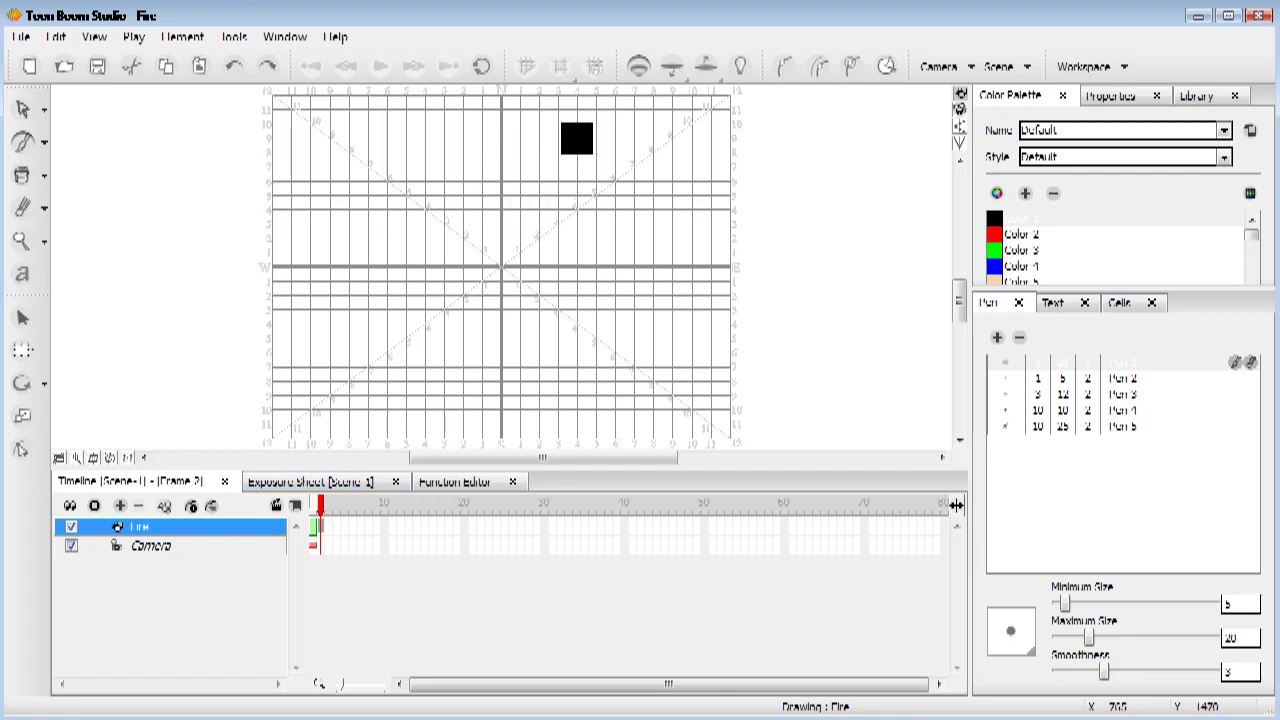
left_click(638, 68)
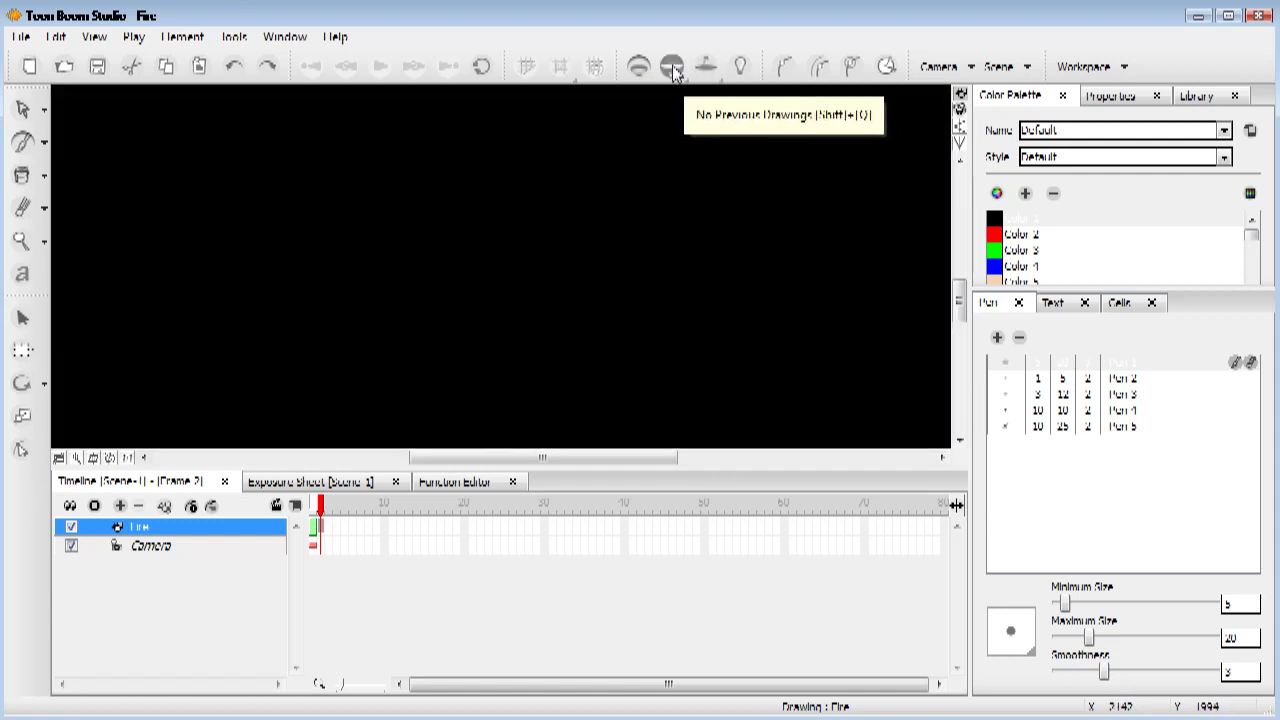
left_click(673, 68)
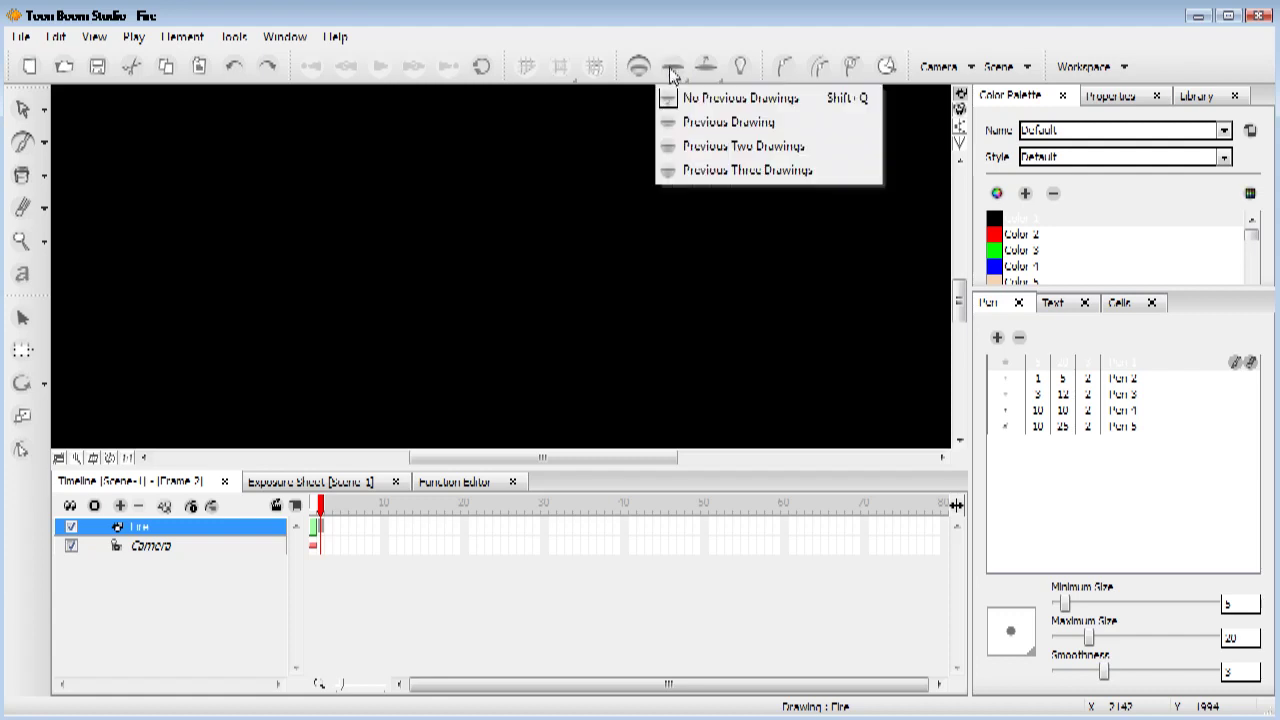
left_click(672, 122)
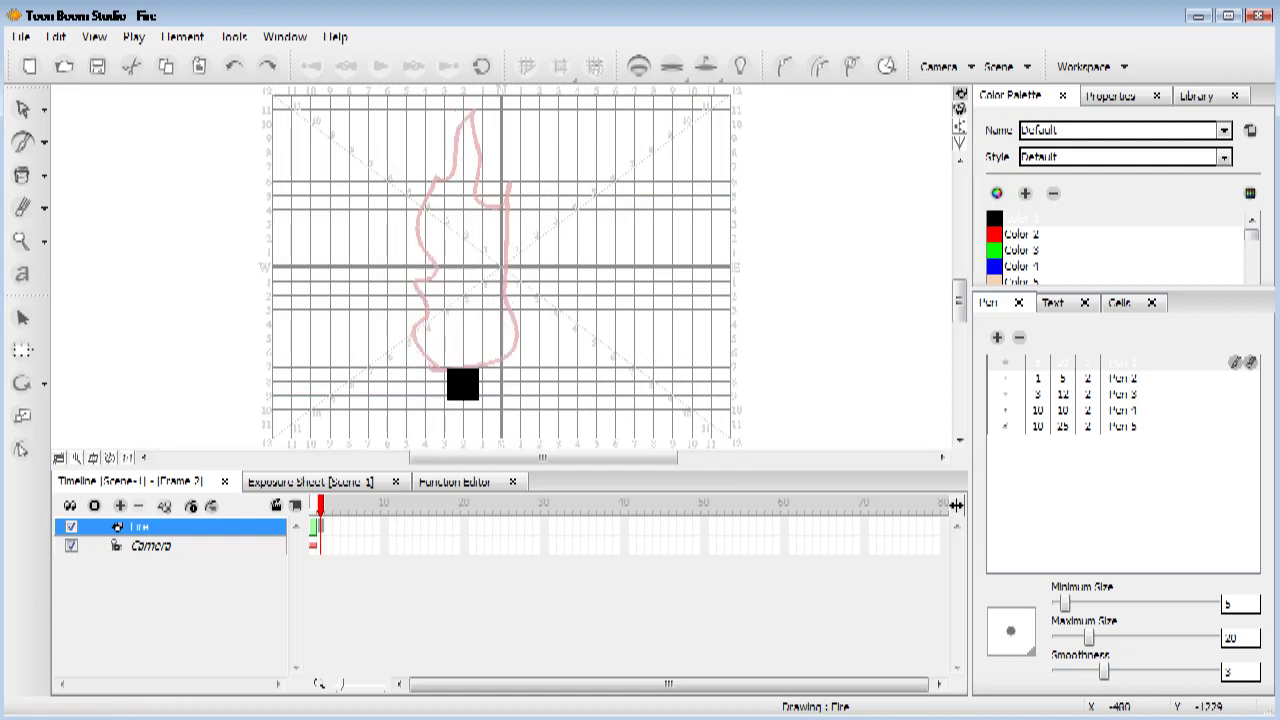
- Trace a new flame outline on each of frames 2 through 6 over the onion skin
mouse_move(415, 348)
left_mouse_down()
mouse_move(487, 364)
mouse_move(512, 323)
mouse_move(514, 254)
mouse_move(539, 180)
mouse_move(504, 201)
mouse_move(467, 106)
mouse_move(452, 176)
mouse_move(435, 174)
mouse_move(432, 282)
mouse_move(414, 284)
mouse_move(428, 308)
mouse_move(425, 358)
mouse_move(461, 372)
left_mouse_up()
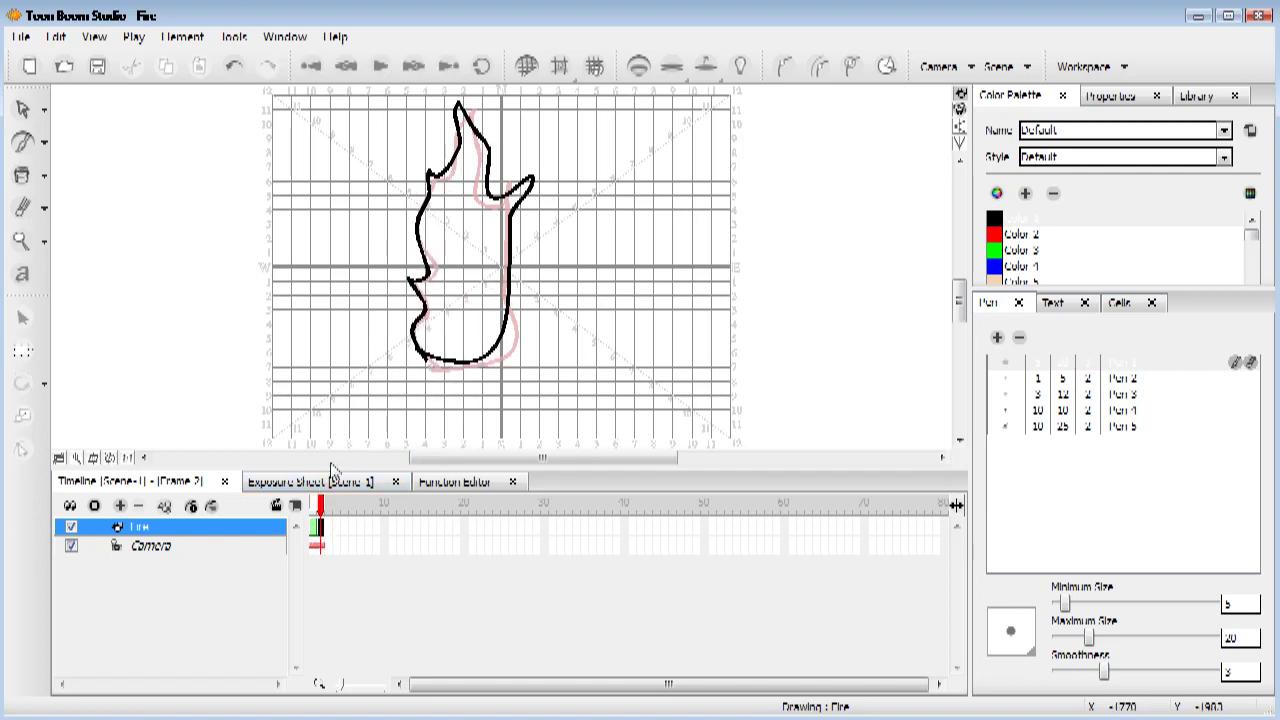
left_click(328, 505)
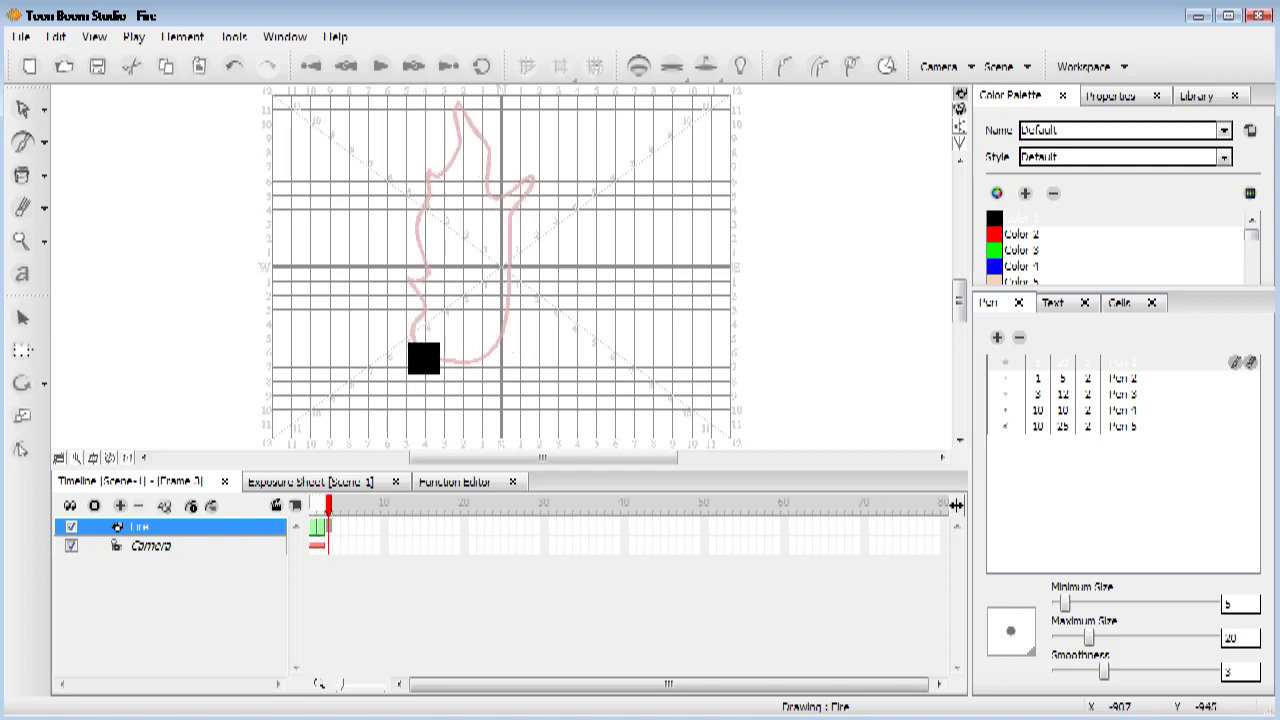
mouse_move(414, 350)
left_mouse_down()
mouse_move(478, 364)
mouse_move(513, 338)
mouse_move(508, 268)
mouse_move(537, 152)
mouse_move(511, 184)
mouse_move(450, 95)
mouse_move(450, 166)
left_mouse_up()
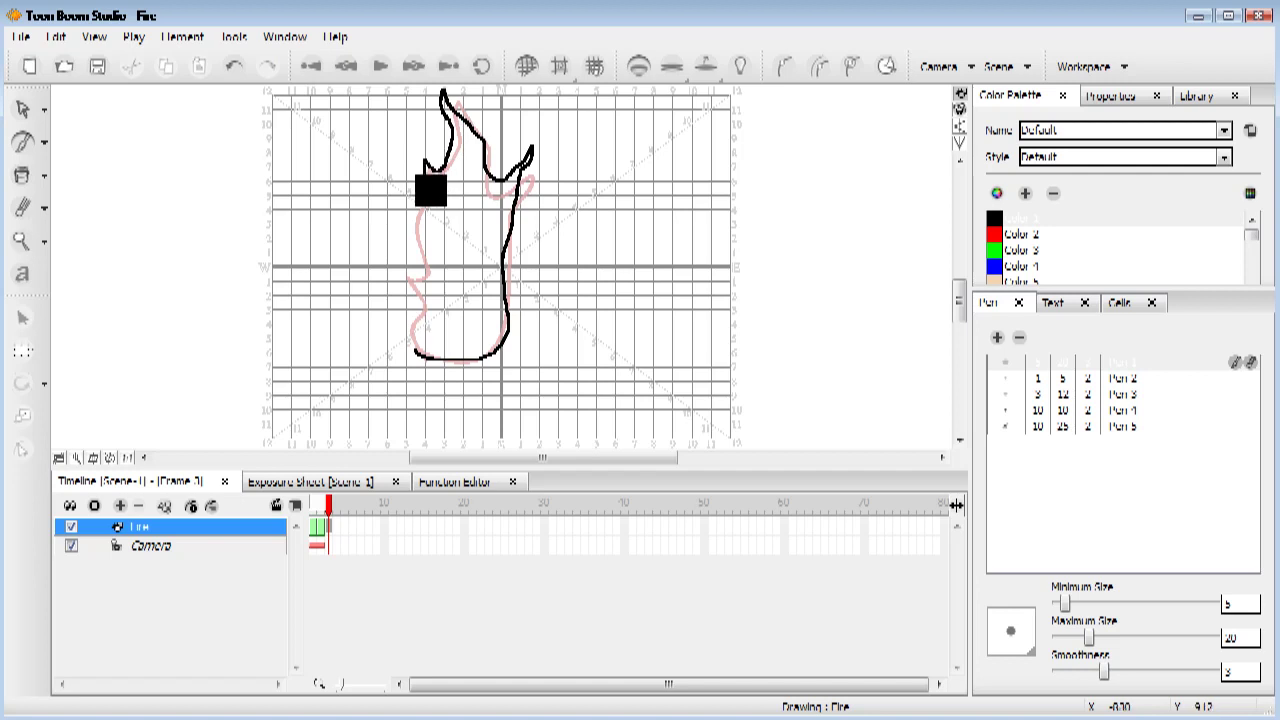
mouse_move(432, 200)
left_mouse_down()
mouse_move(420, 282)
mouse_move(401, 276)
mouse_move(419, 296)
mouse_move(427, 362)
mouse_move(471, 372)
mouse_move(506, 325)
mouse_move(502, 260)
mouse_move(521, 133)
left_mouse_up()
left_click(338, 502)
mouse_move(497, 180)
left_mouse_down()
mouse_move(456, 96)
mouse_move(457, 150)
mouse_move(442, 168)
mouse_move(421, 162)
mouse_move(434, 212)
mouse_move(405, 254)
mouse_move(422, 370)
left_mouse_up()
left_click(346, 504)
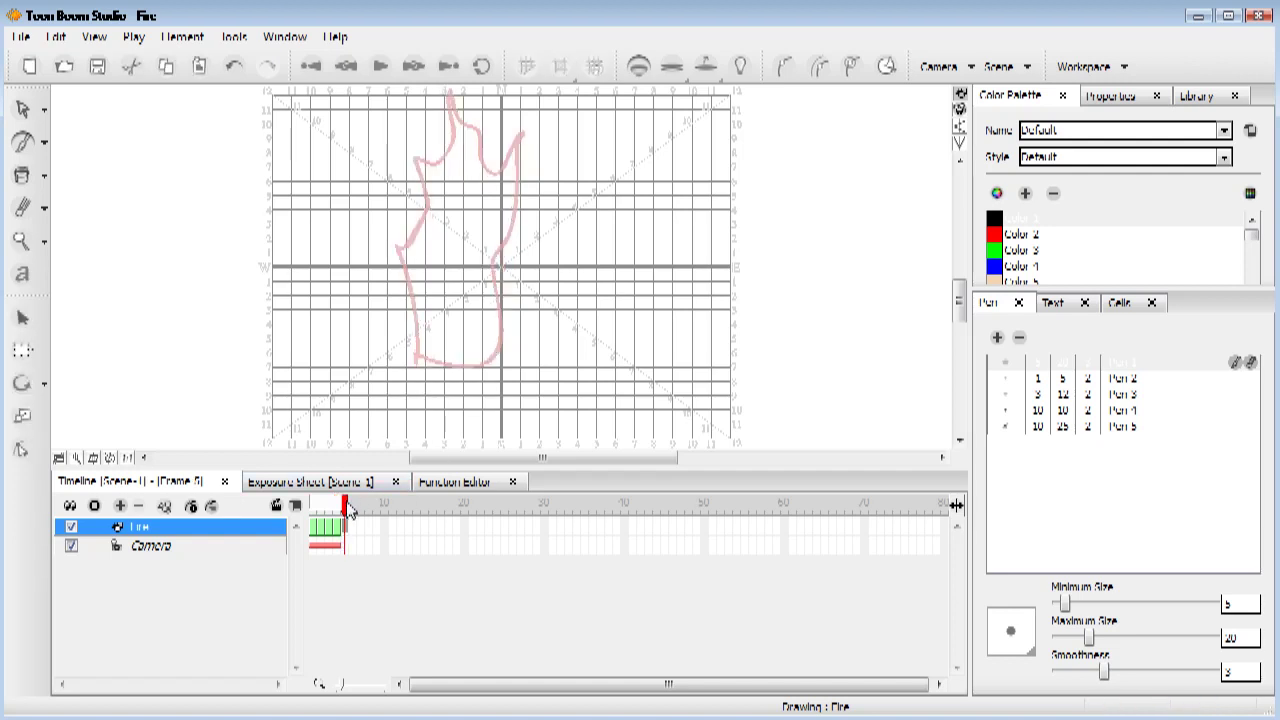
mouse_move(410, 362)
left_mouse_down()
mouse_move(485, 380)
mouse_move(510, 348)
mouse_move(500, 280)
mouse_move(524, 192)
mouse_move(499, 208)
mouse_move(501, 161)
mouse_move(479, 141)
mouse_move(477, 114)
mouse_move(462, 208)
mouse_move(442, 225)
mouse_move(423, 178)
mouse_move(411, 191)
mouse_move(419, 252)
mouse_move(396, 301)
mouse_move(397, 350)
mouse_move(424, 374)
left_mouse_up()
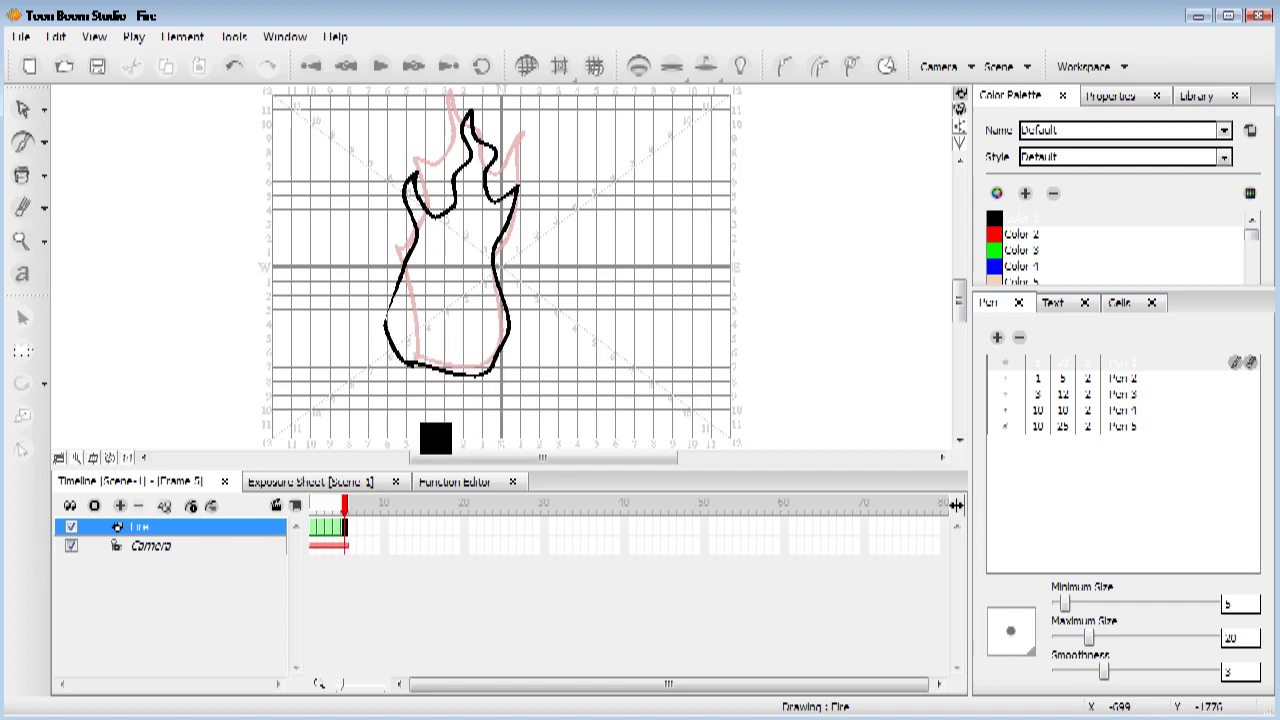
left_click(353, 513)
mouse_move(411, 368)
left_mouse_down()
mouse_move(471, 382)
mouse_move(507, 364)
mouse_move(514, 340)
mouse_move(505, 292)
mouse_move(521, 243)
mouse_move(496, 246)
mouse_move(501, 192)
mouse_move(481, 118)
mouse_move(467, 190)
mouse_move(448, 212)
mouse_move(429, 187)
mouse_move(408, 282)
mouse_move(414, 377)
left_mouse_up()
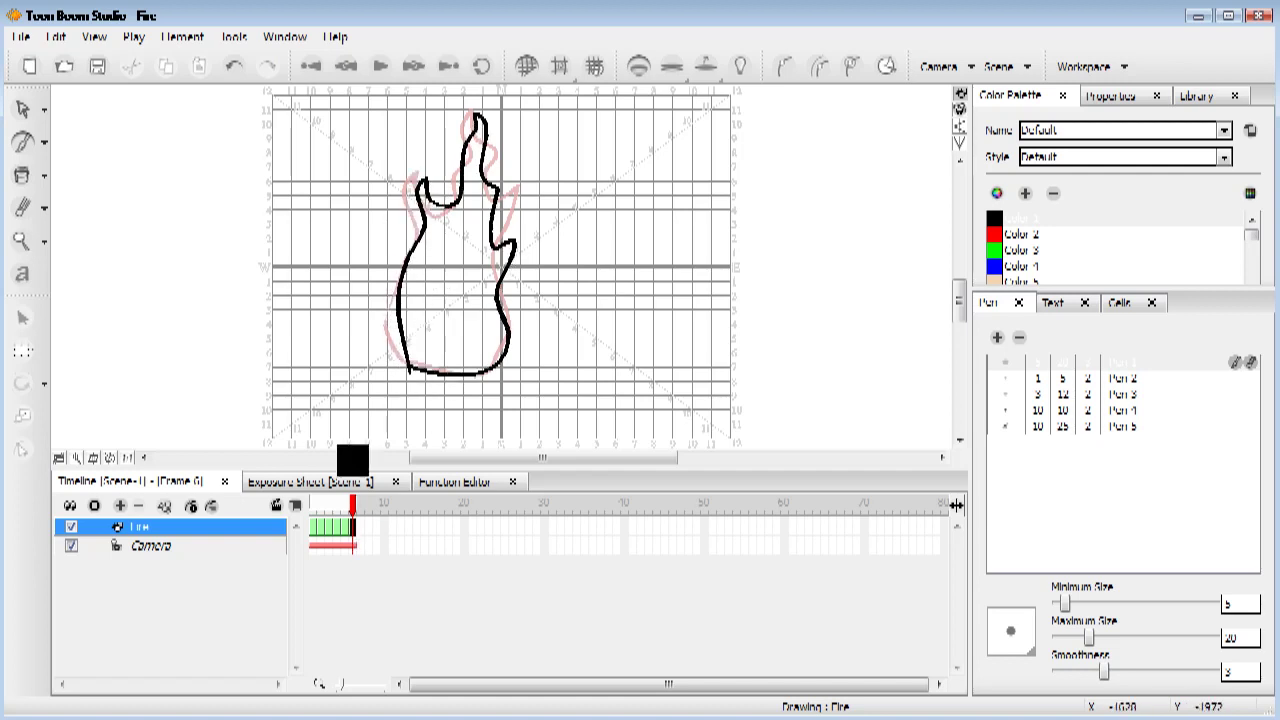
- Scrub through the six flame frames to review them, ending on frame 1
left_click_drag(352, 505, 313, 507)
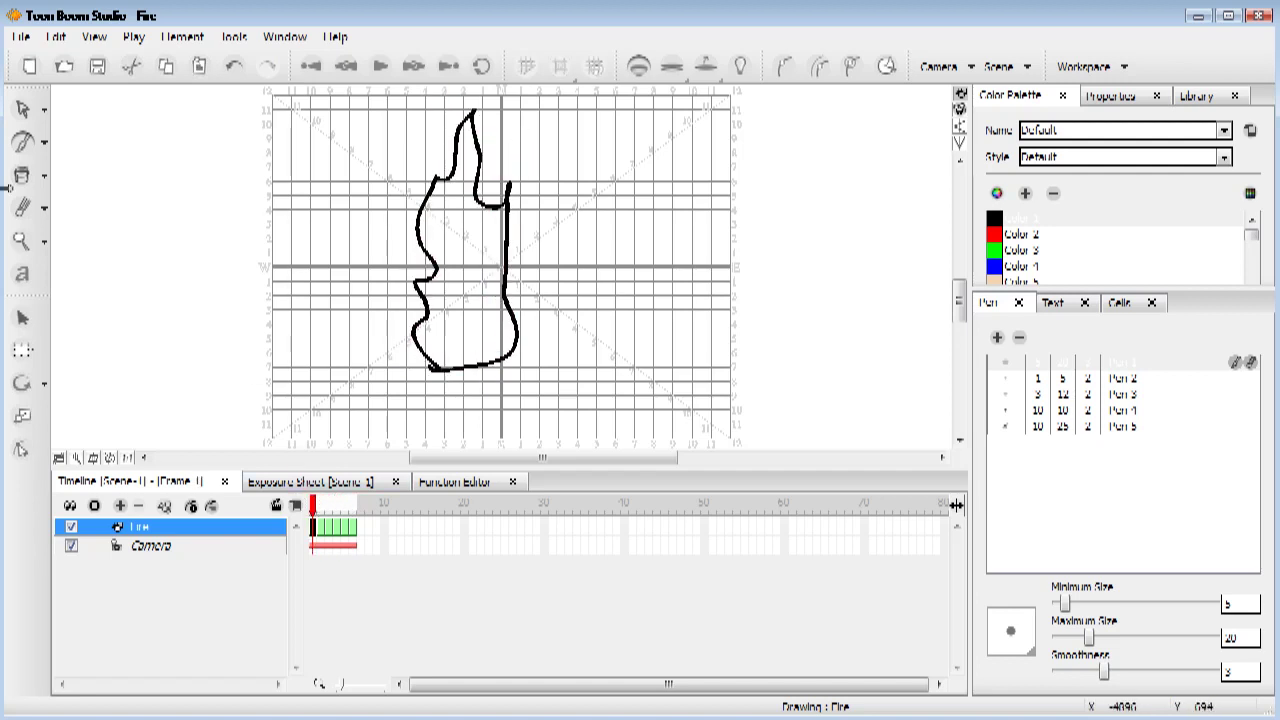
left_click(322, 507)
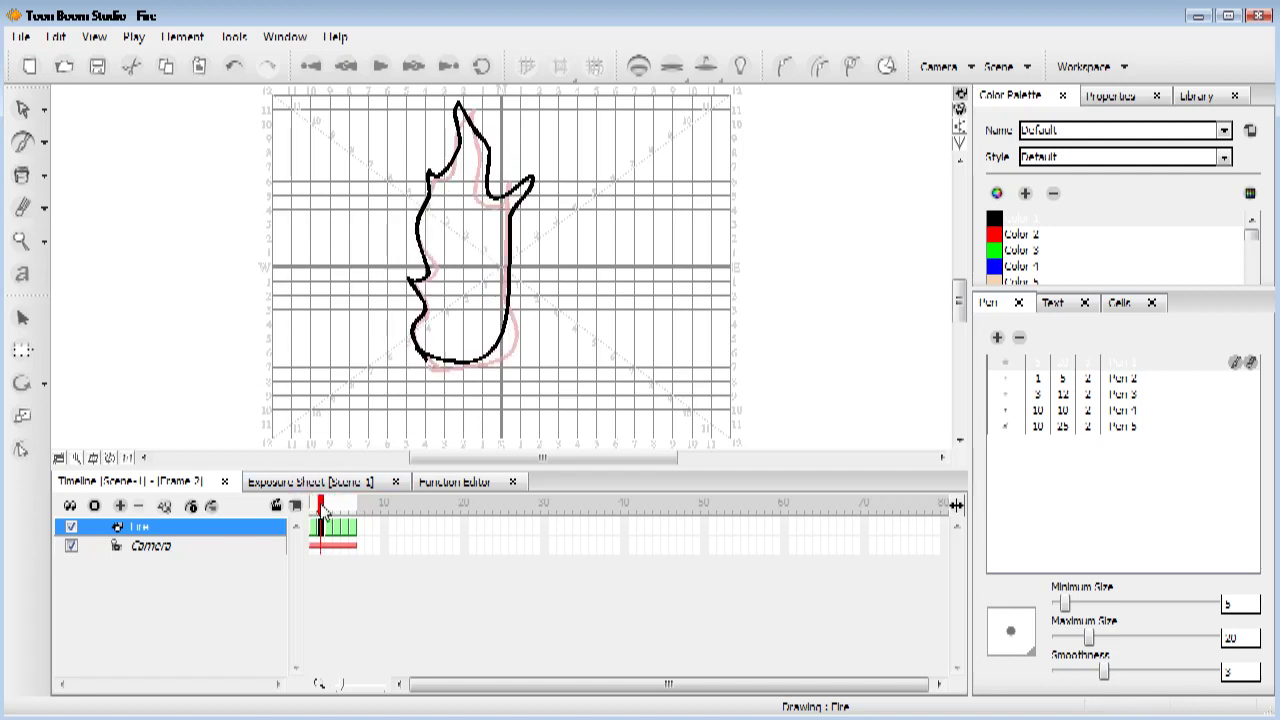
mouse_move(326, 510)
left_mouse_down()
mouse_move(347, 509)
mouse_move(316, 508)
left_mouse_up()
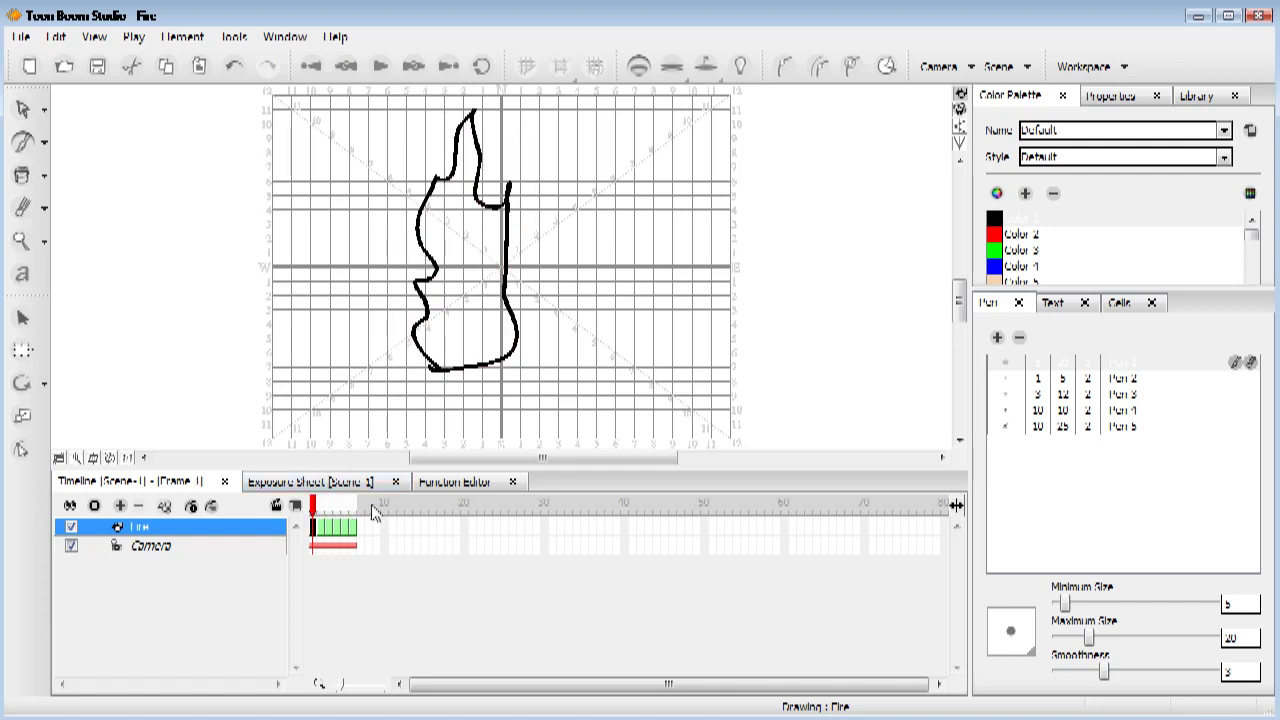
left_click_drag(355, 525, 302, 510)
- Cycle the six flame cells 17 times to fill frames 1–102, then play the scene
left_click_drag(355, 533, 302, 533)
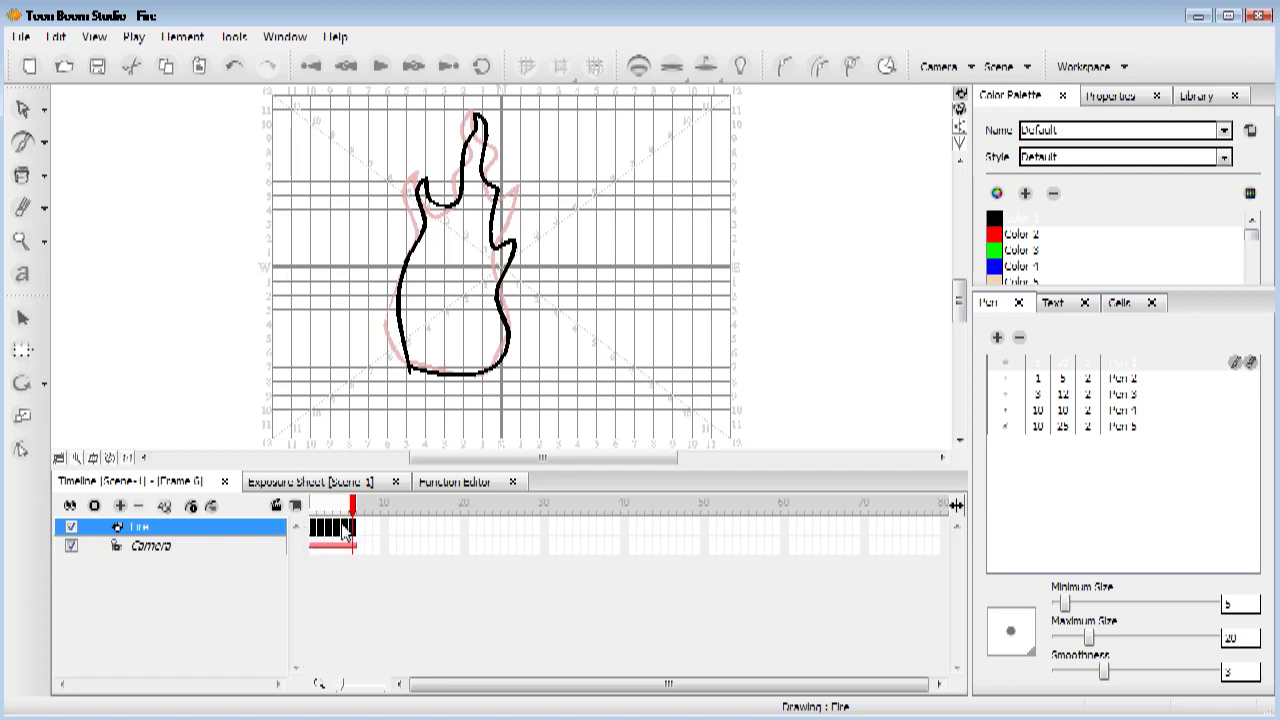
right_click(342, 529)
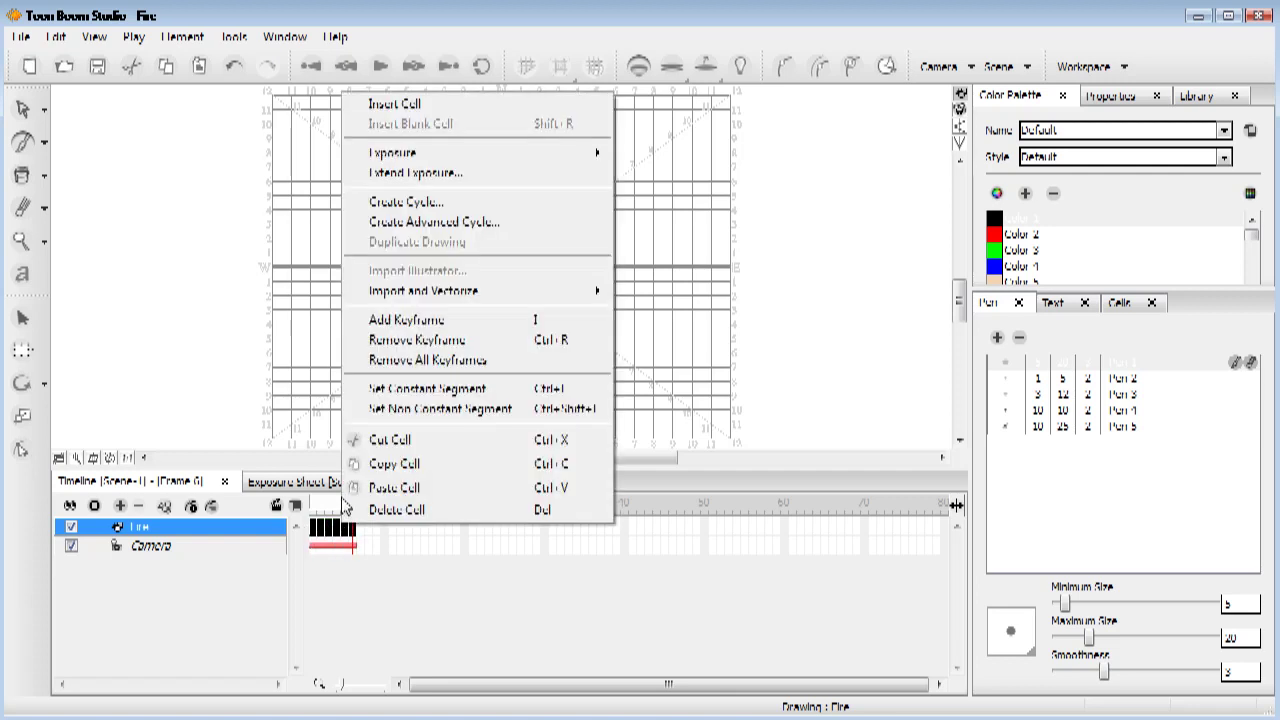
left_click(427, 203)
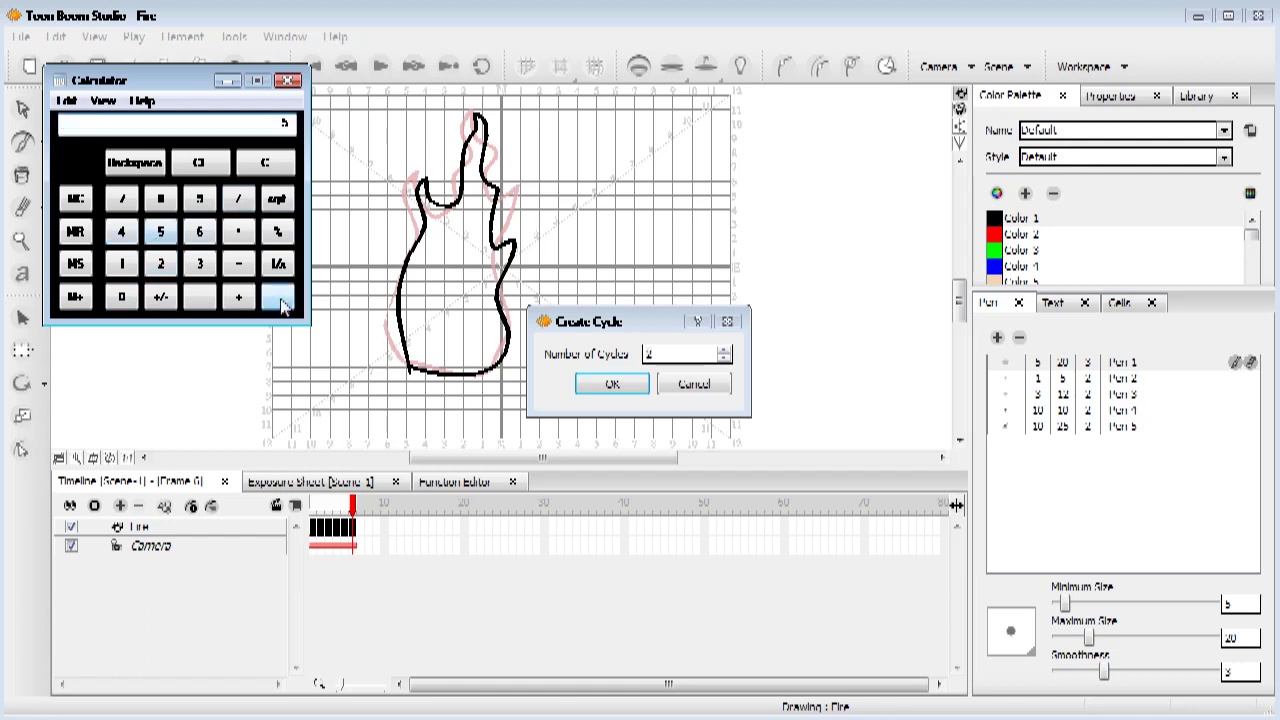
left_click(289, 80)
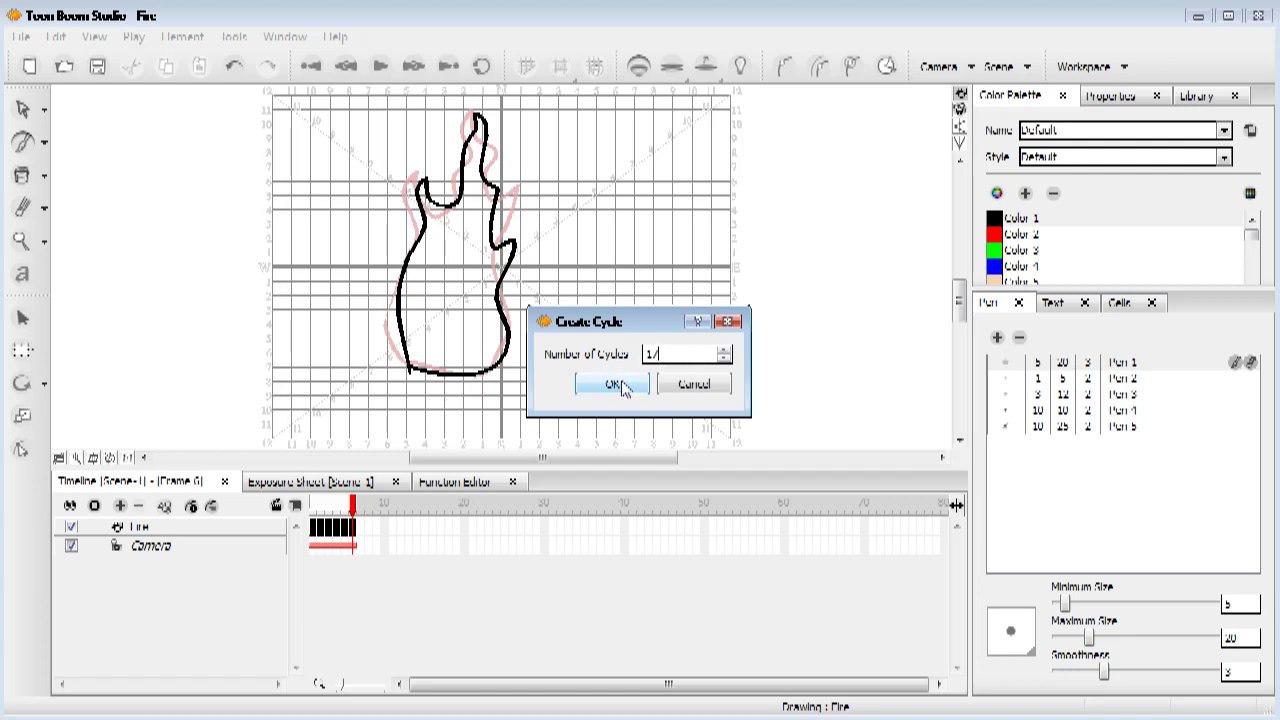
left_click(614, 385)
left_click(380, 68)
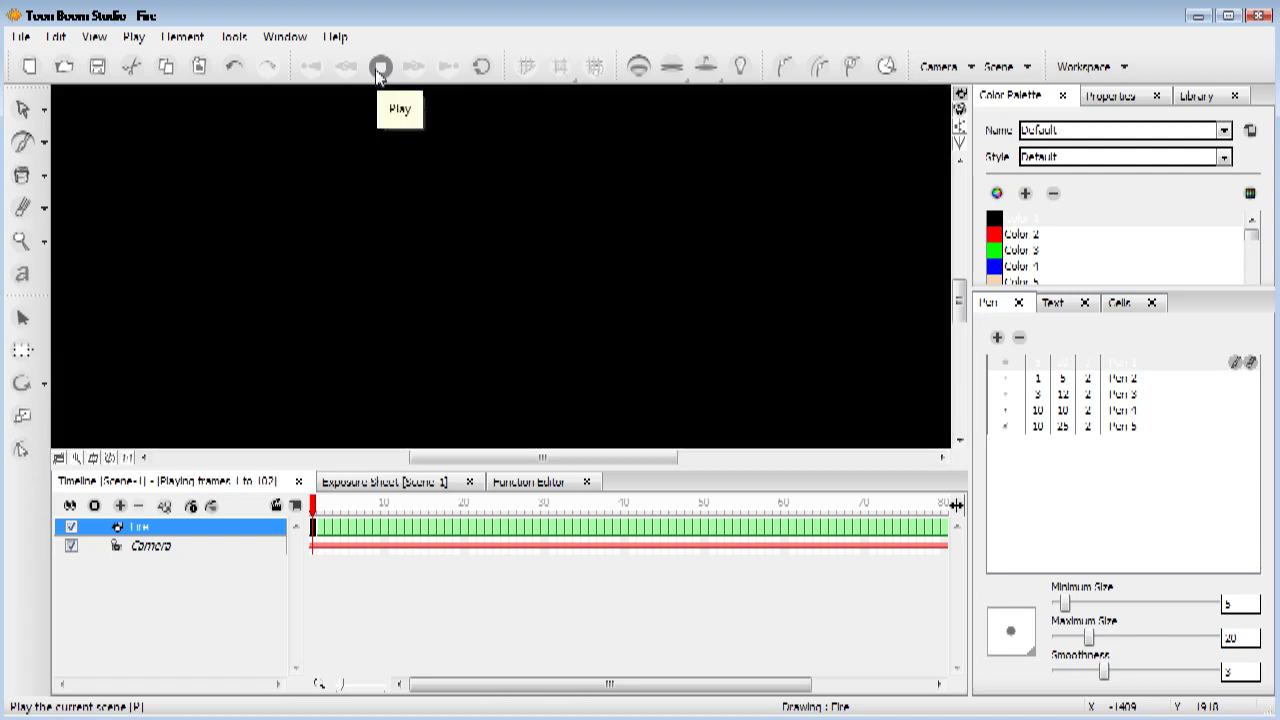
- Stop playback and scrub the timeline back to frame 1
left_click(380, 68)
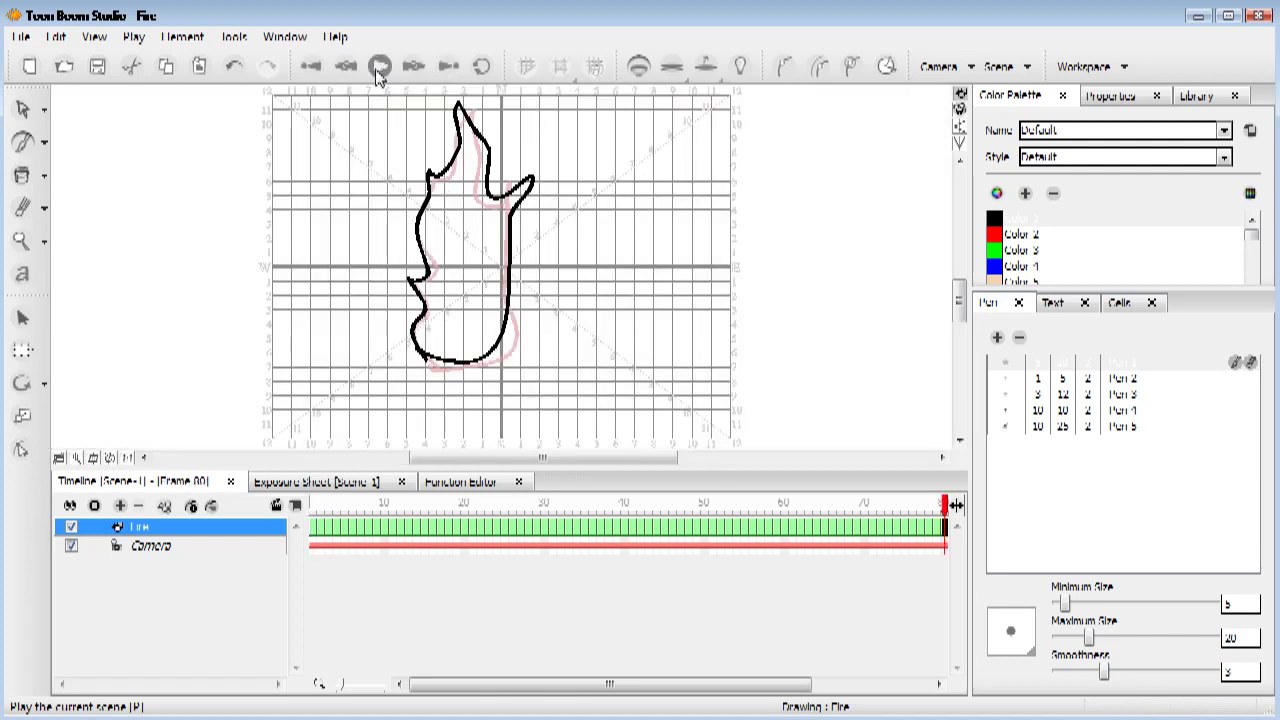
left_click(322, 505)
mouse_move(338, 504)
left_mouse_down()
mouse_move(436, 505)
mouse_move(259, 507)
left_mouse_up()
- Select the whole frame 1 flame outline and make the colour palette panel taller
left_click(22, 110)
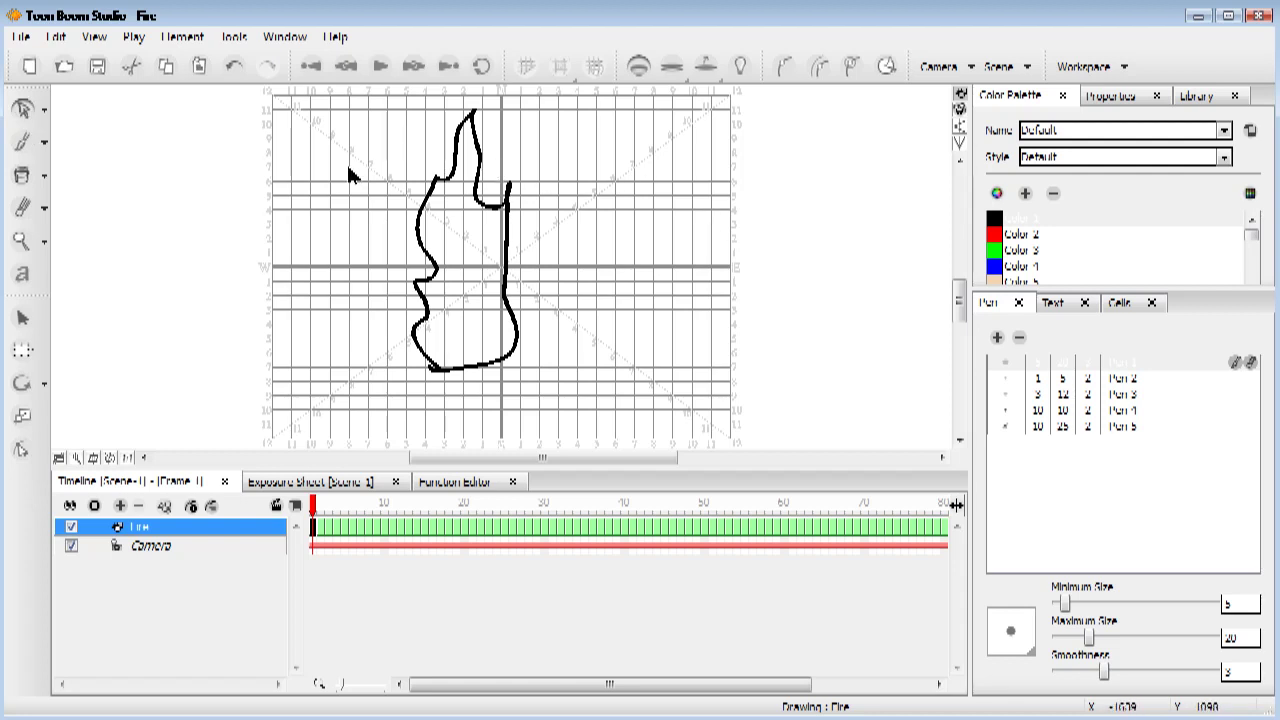
left_click_drag(364, 120, 642, 428)
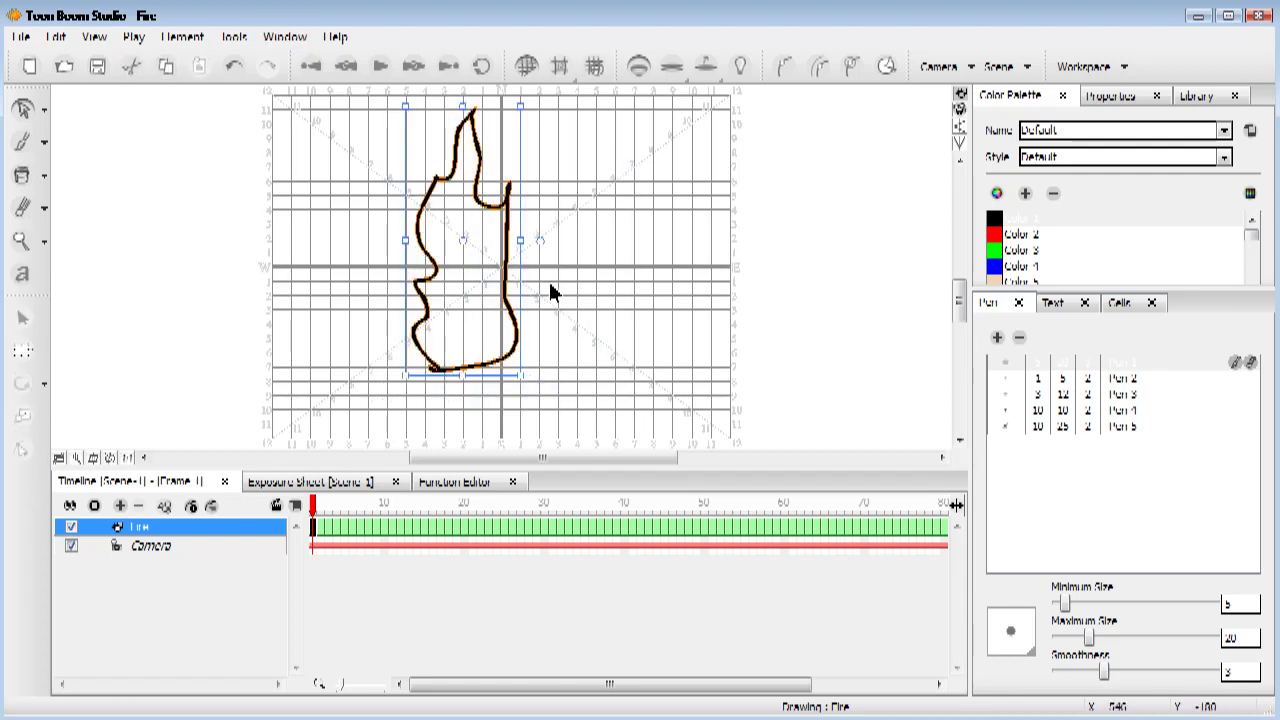
left_click_drag(1050, 292, 1055, 333)
left_click_drag(1053, 378, 1045, 507)
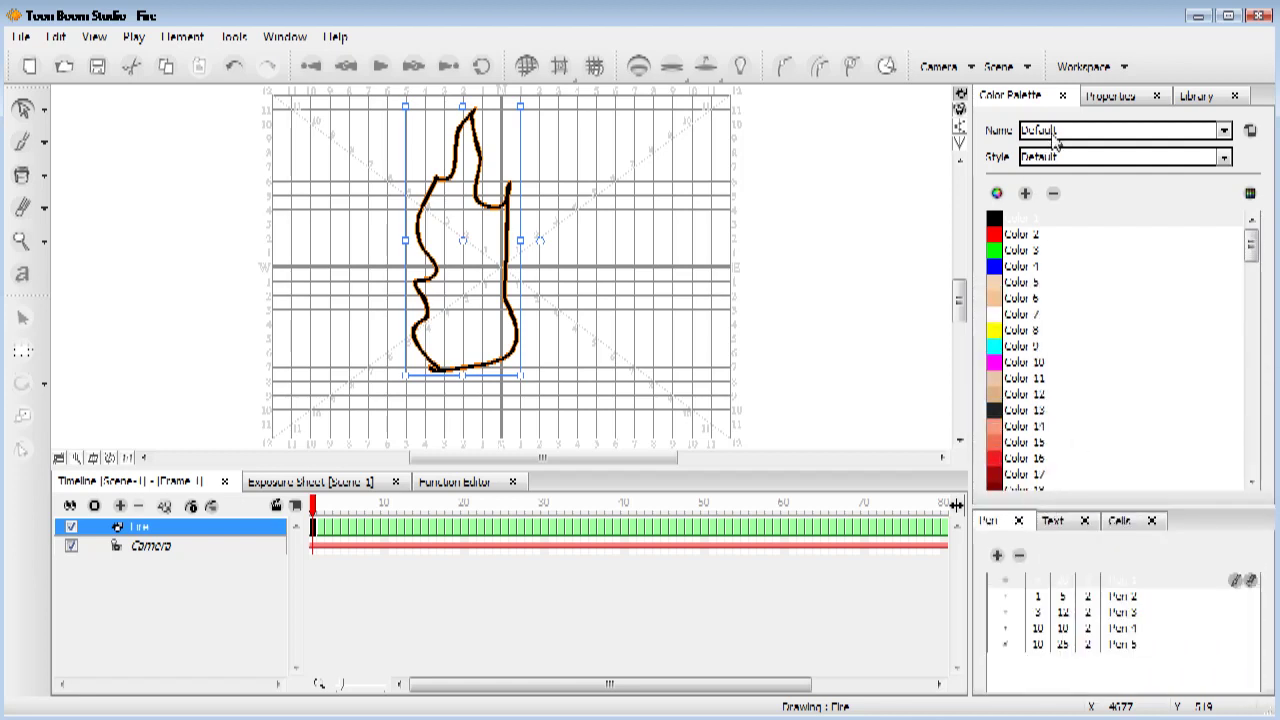
- Create a new empty palette, New 1, from the palette options
mouse_move(1249, 243)
left_mouse_down()
mouse_move(1249, 423)
mouse_move(1265, 482)
mouse_move(1234, 251)
left_mouse_up()
left_click(1224, 131)
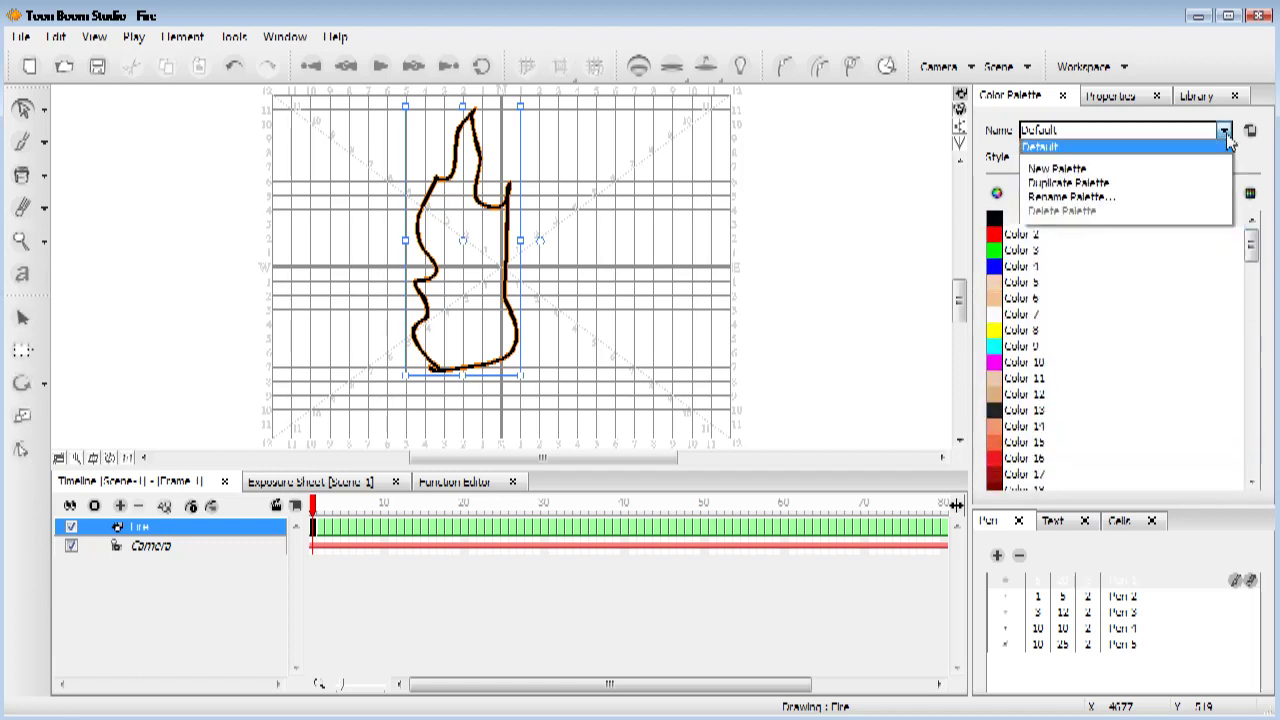
left_click(1060, 170)
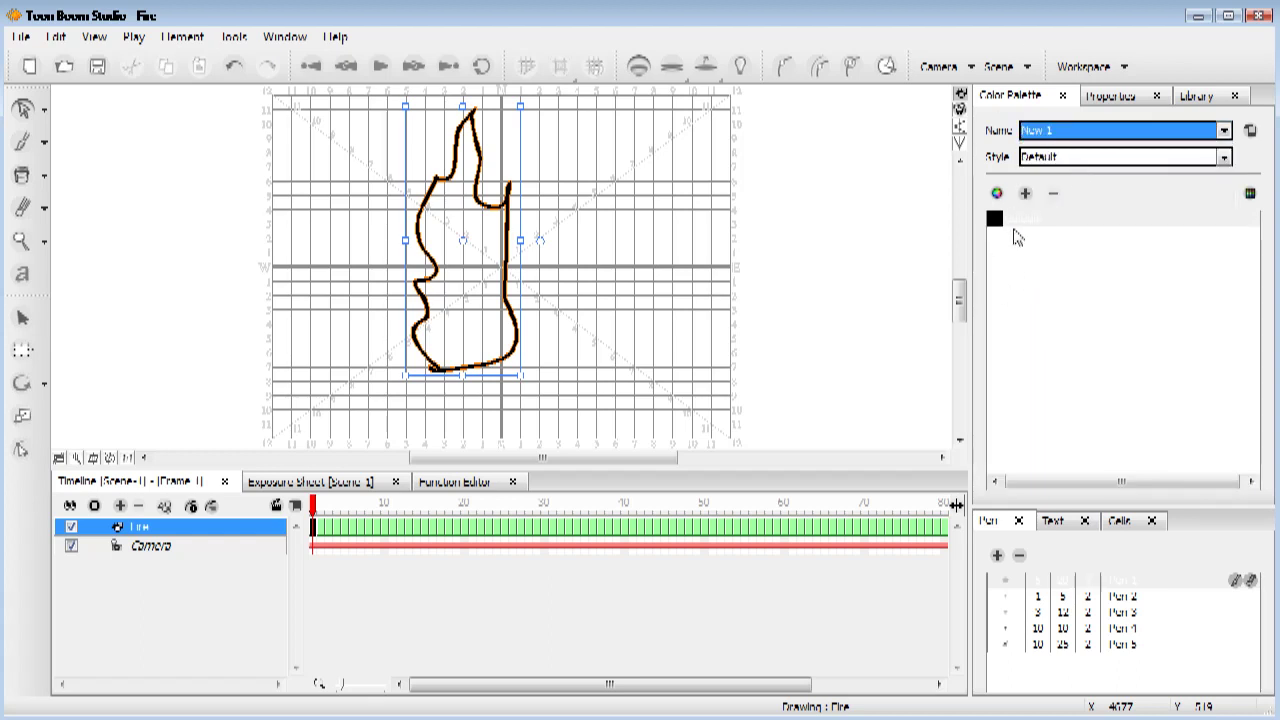
left_click(1000, 222)
left_click(1095, 140)
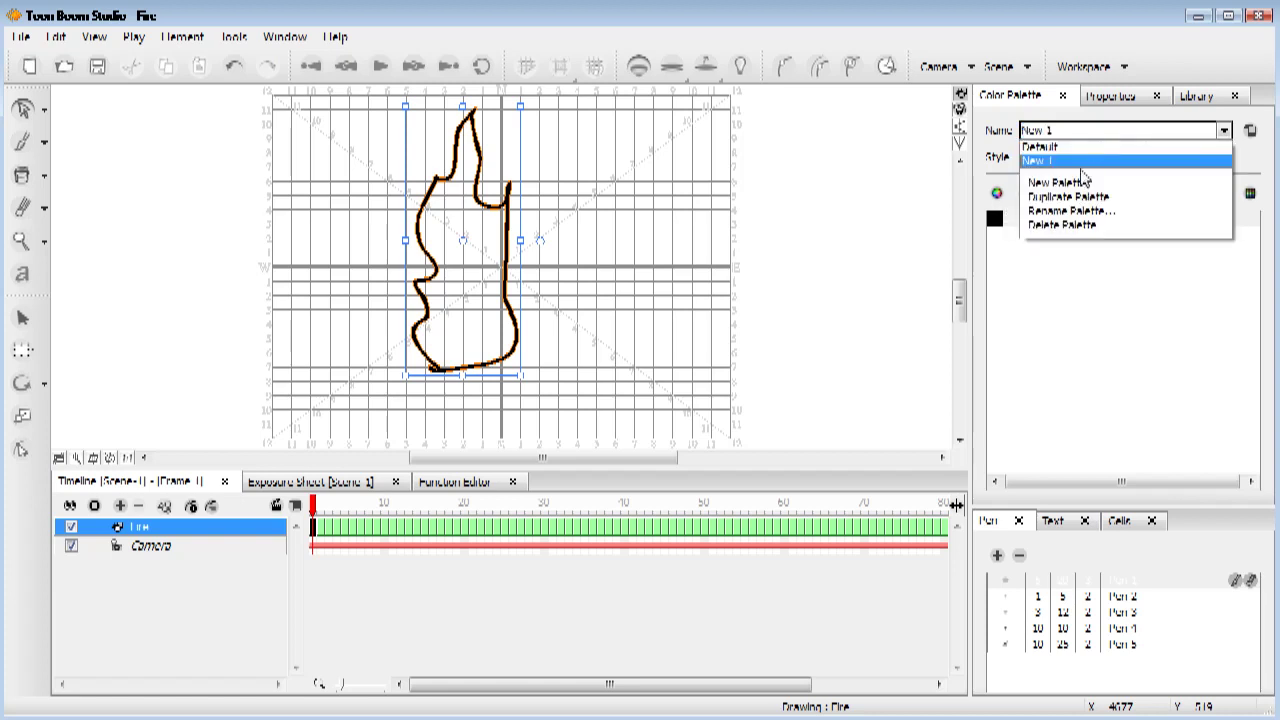
left_click(1080, 146)
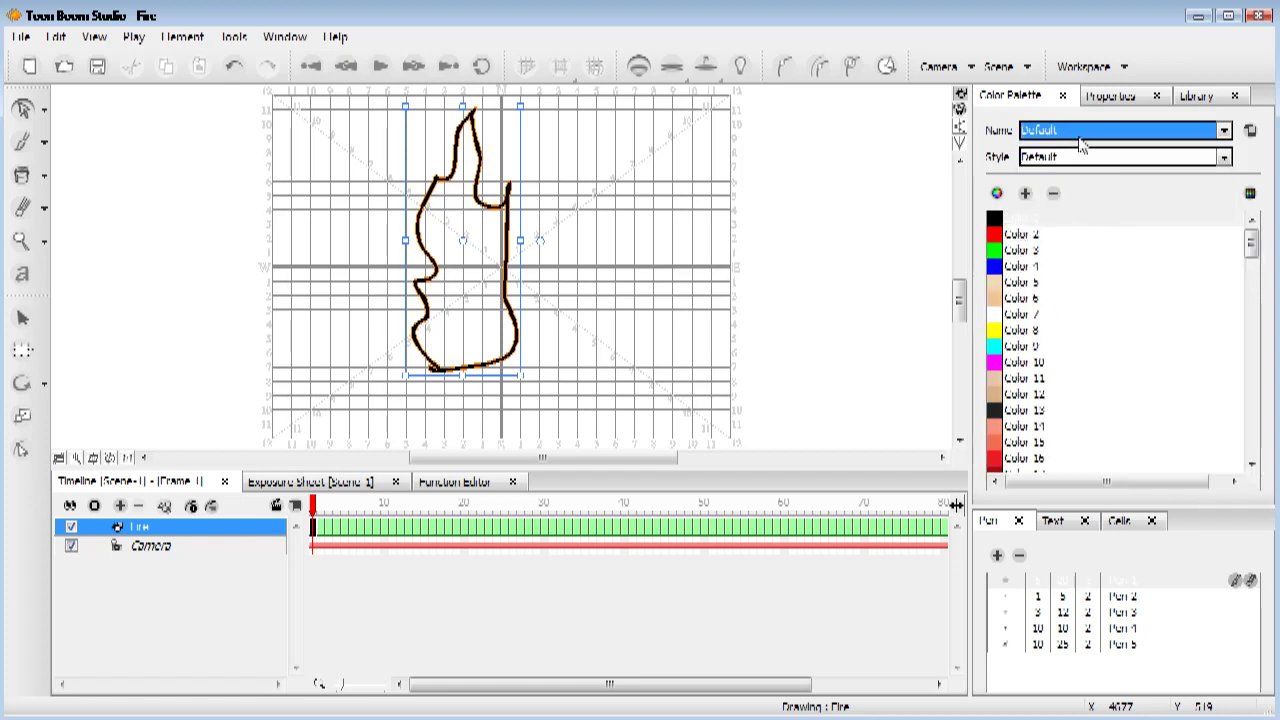
- Switch to the New 1 palette and rename its black colour to fire
mouse_move(1250, 245)
left_mouse_down()
mouse_move(1249, 286)
mouse_move(1250, 238)
left_mouse_up()
left_click(1224, 132)
left_click(1040, 162)
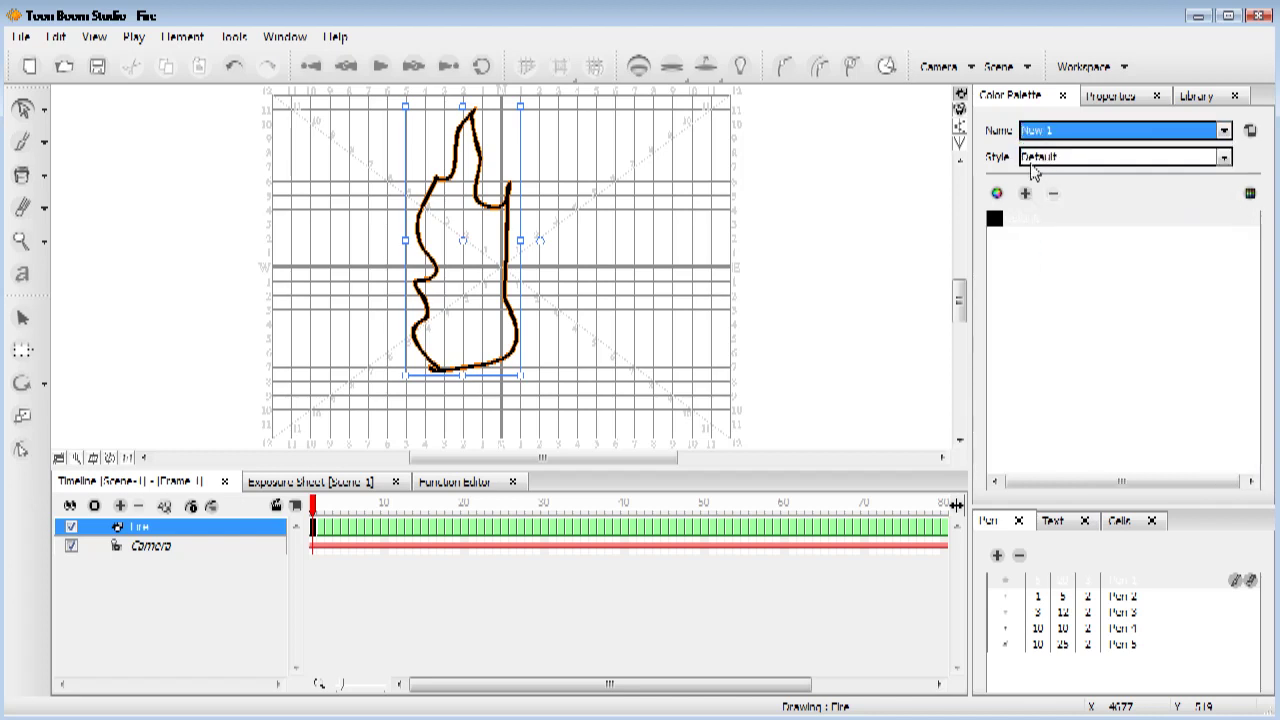
double_click(1014, 222)
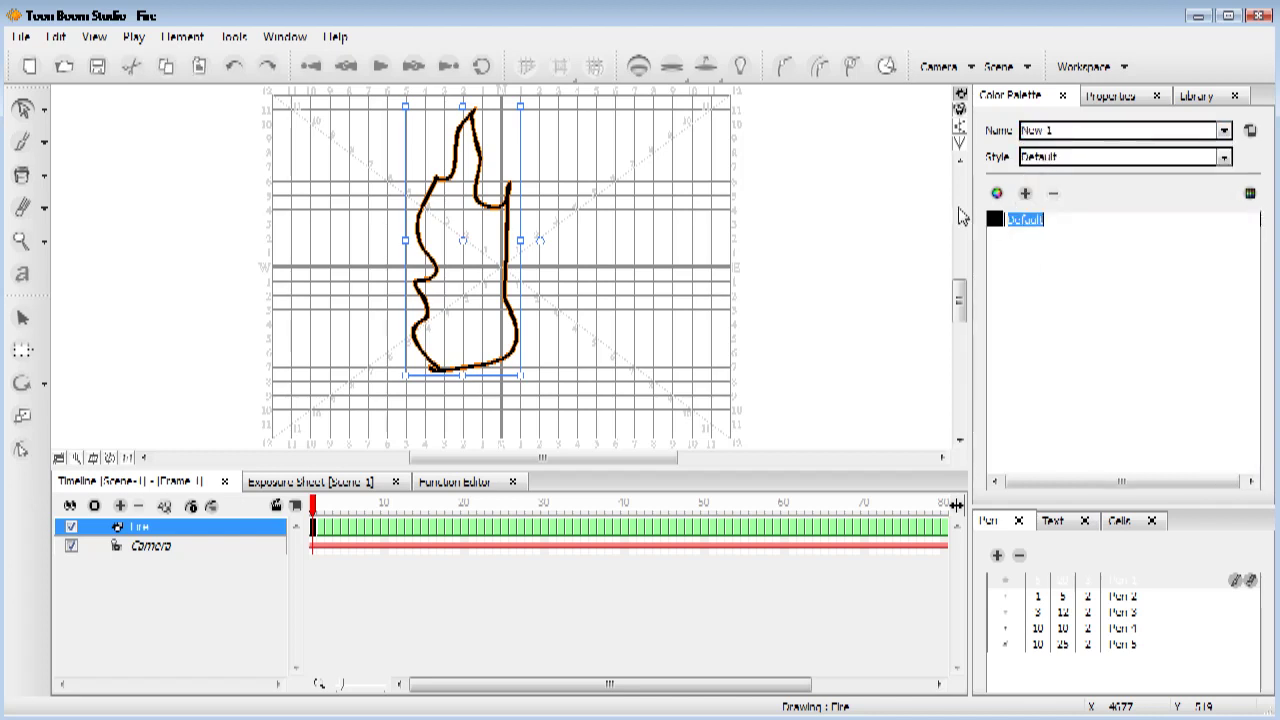
type("fir")
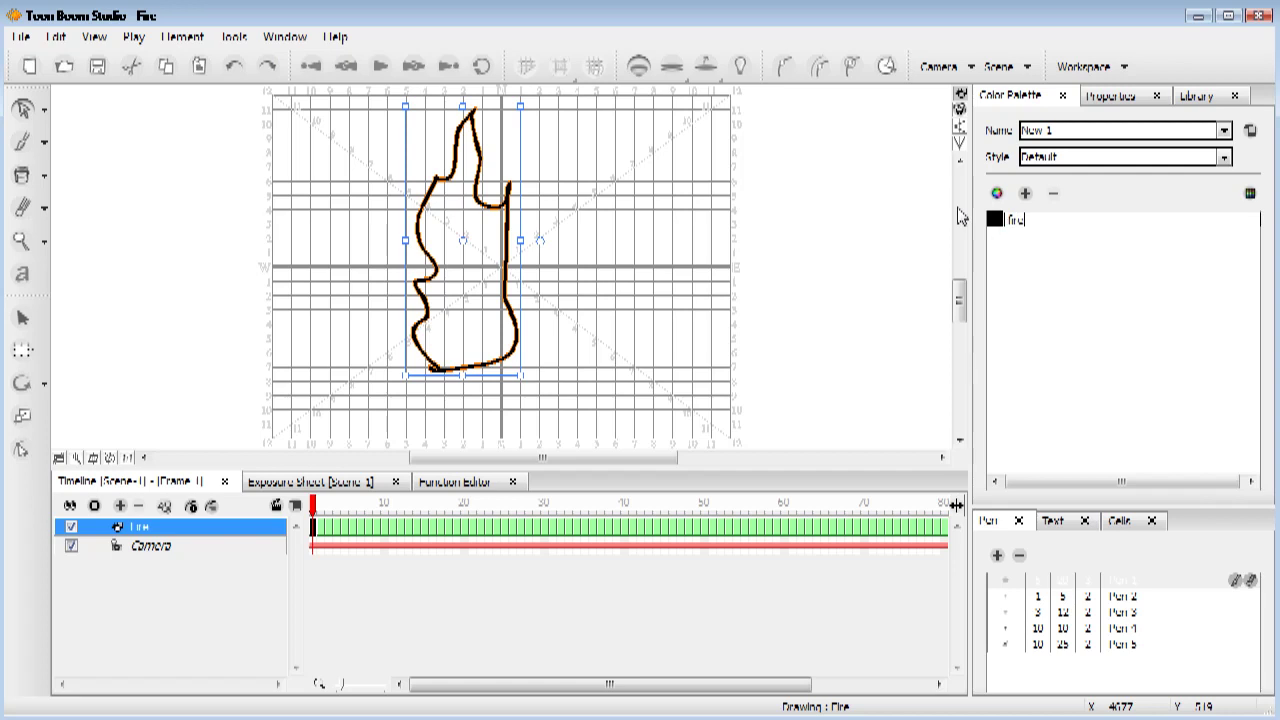
type("e")
- Name the new colour 'fire', make it a gradient, and set its first stop to pure yellow
left_click(997, 228)
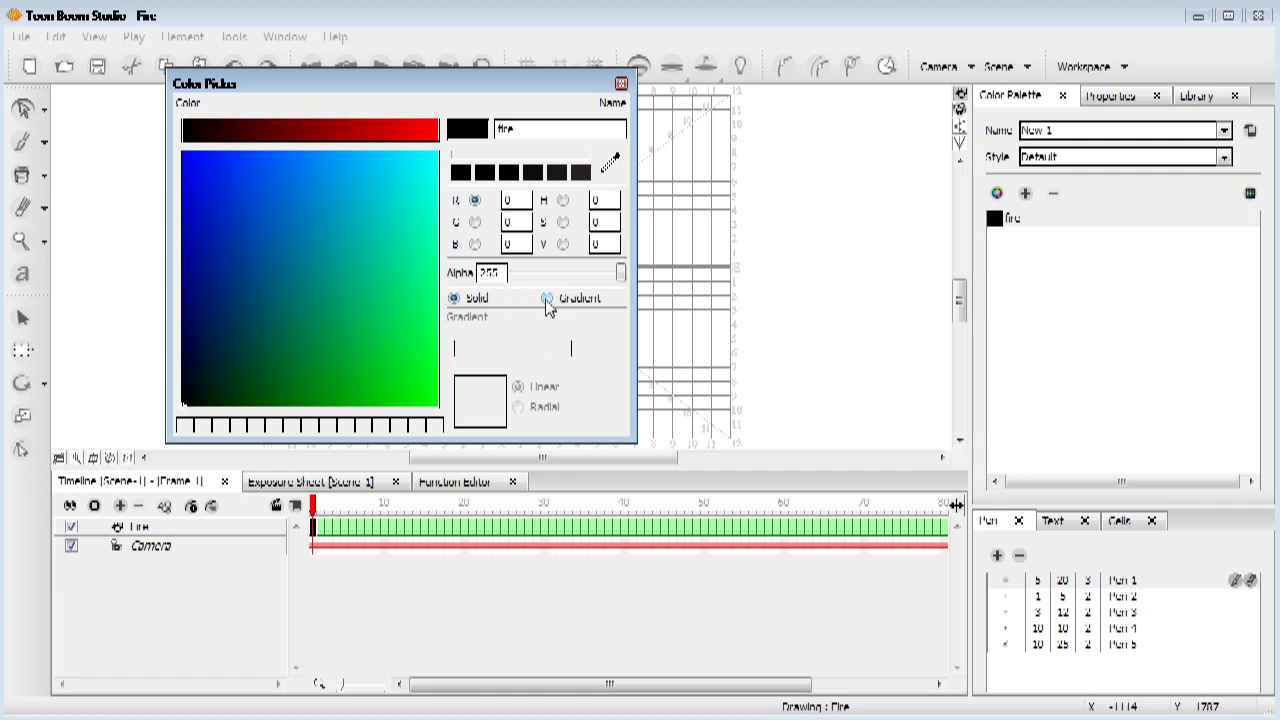
left_click(547, 299)
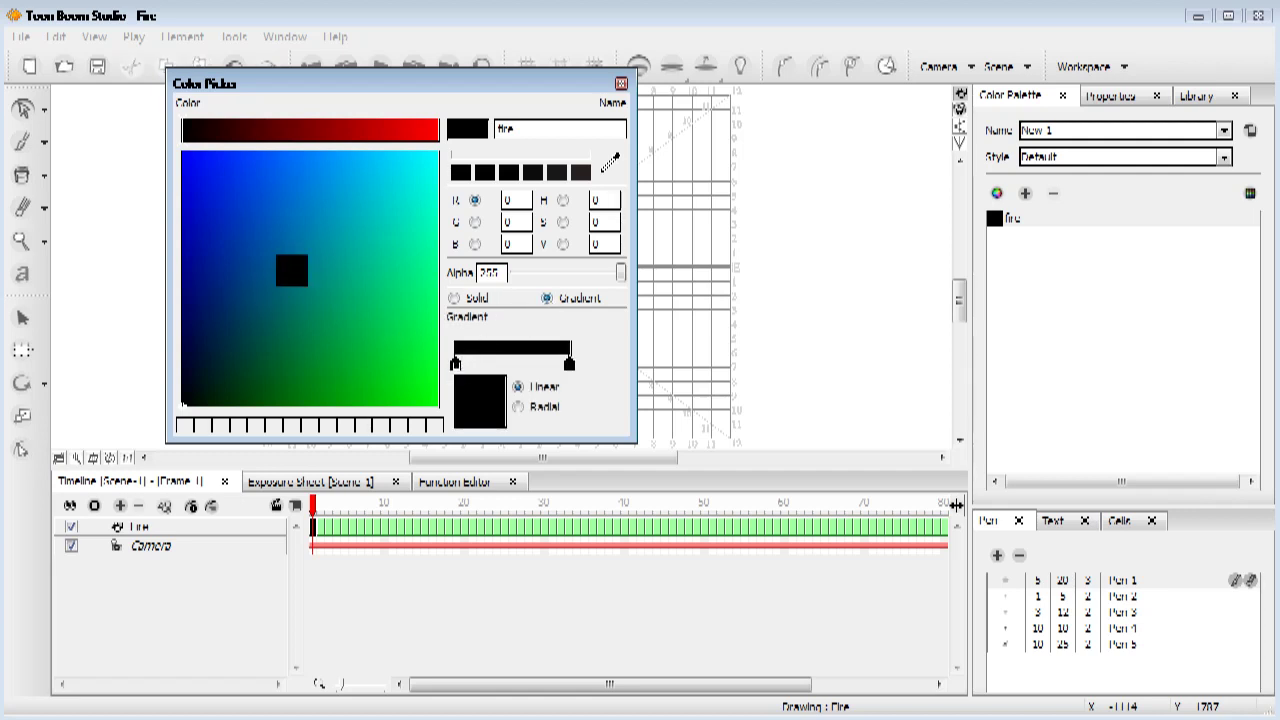
left_click(563, 222)
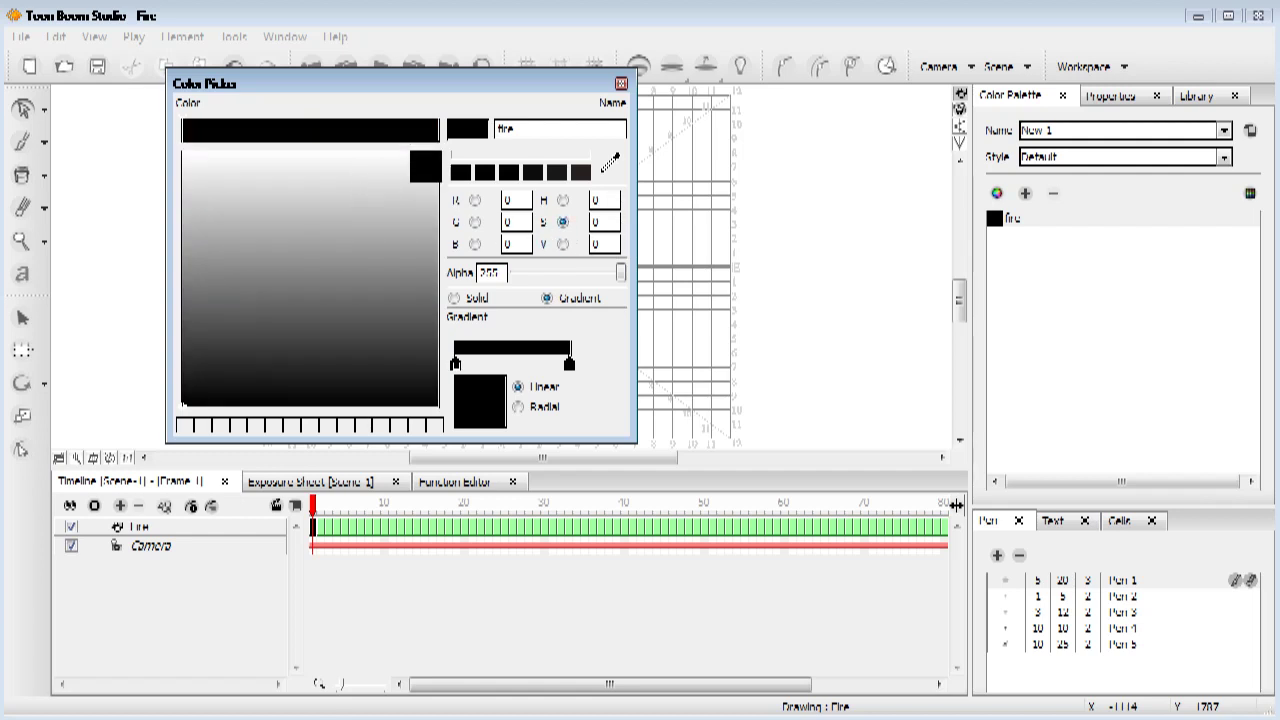
left_click(432, 130)
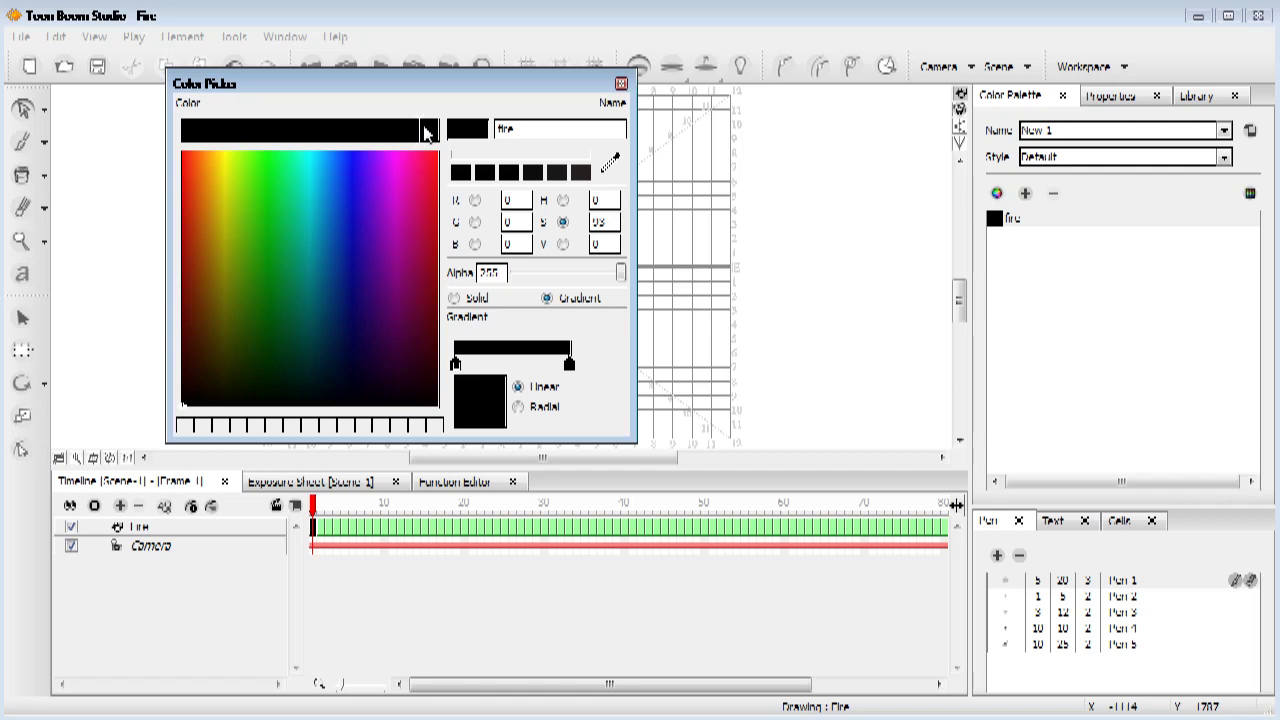
left_click(423, 129)
left_click(231, 187)
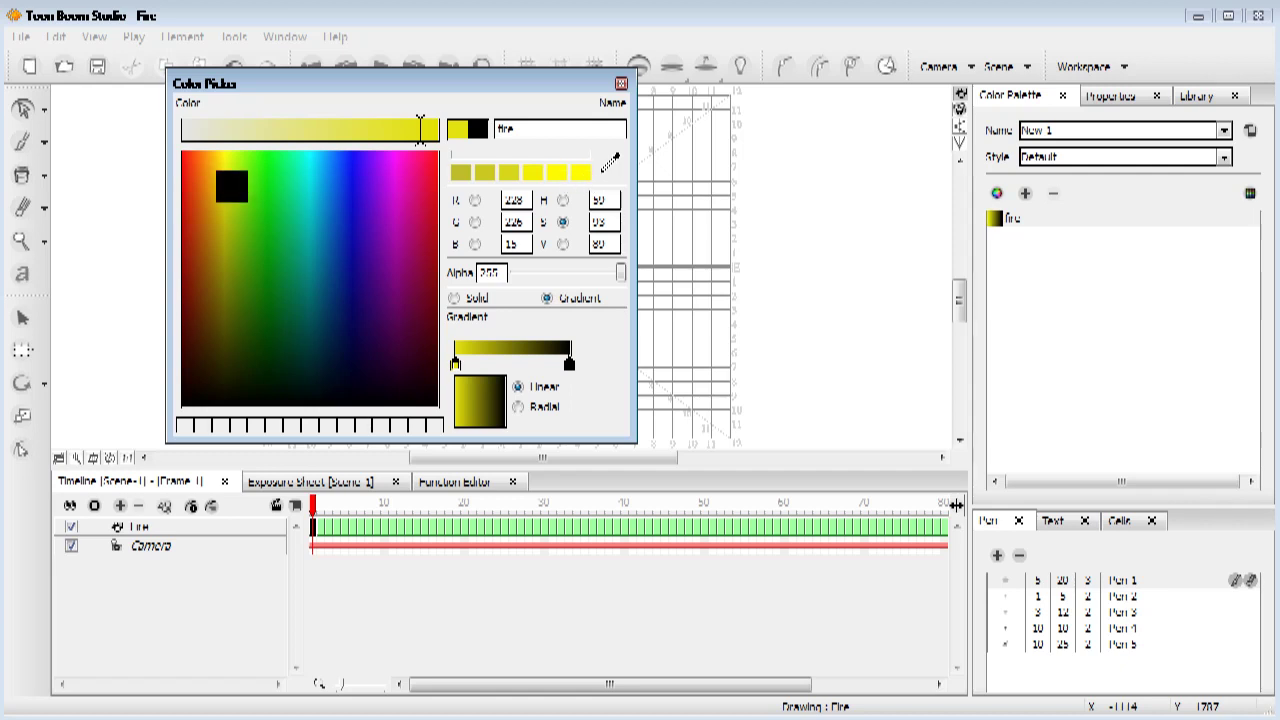
left_click(581, 176)
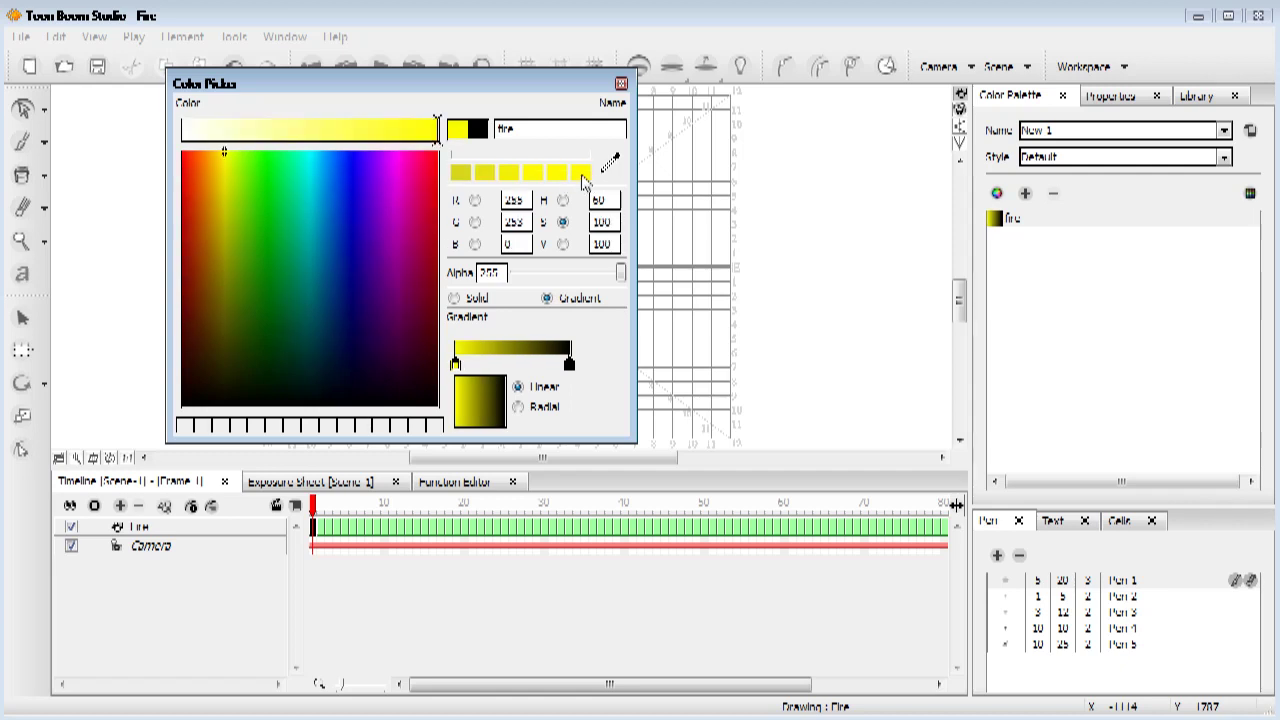
- Add a bright orange second stop and a pure red third stop to the gradient
left_click(474, 365)
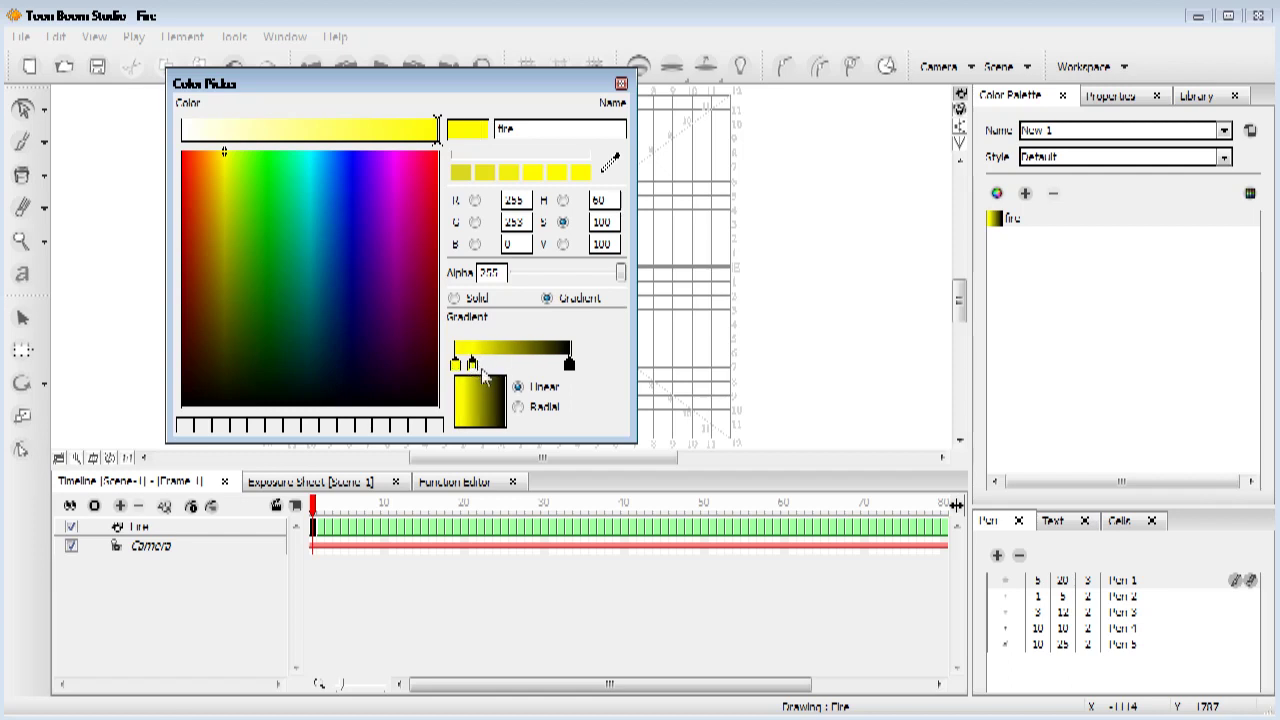
left_click(226, 176)
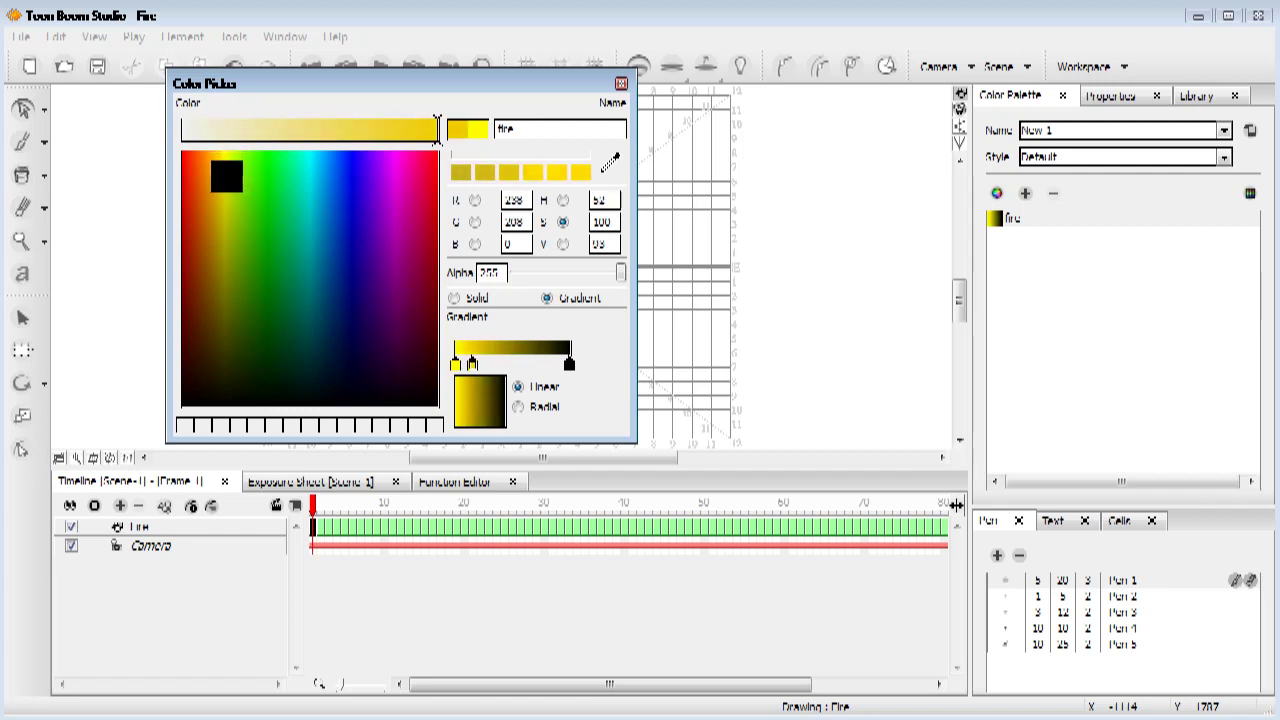
left_click_drag(214, 164, 199, 170)
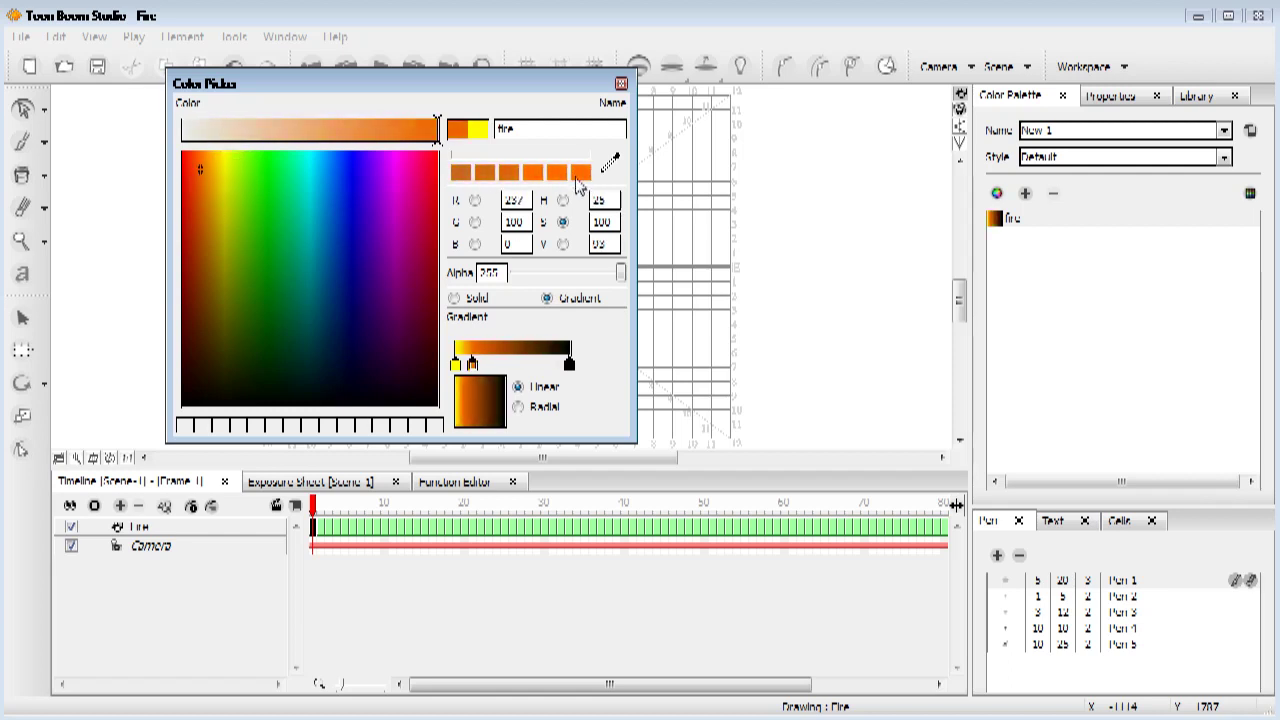
left_click(588, 176)
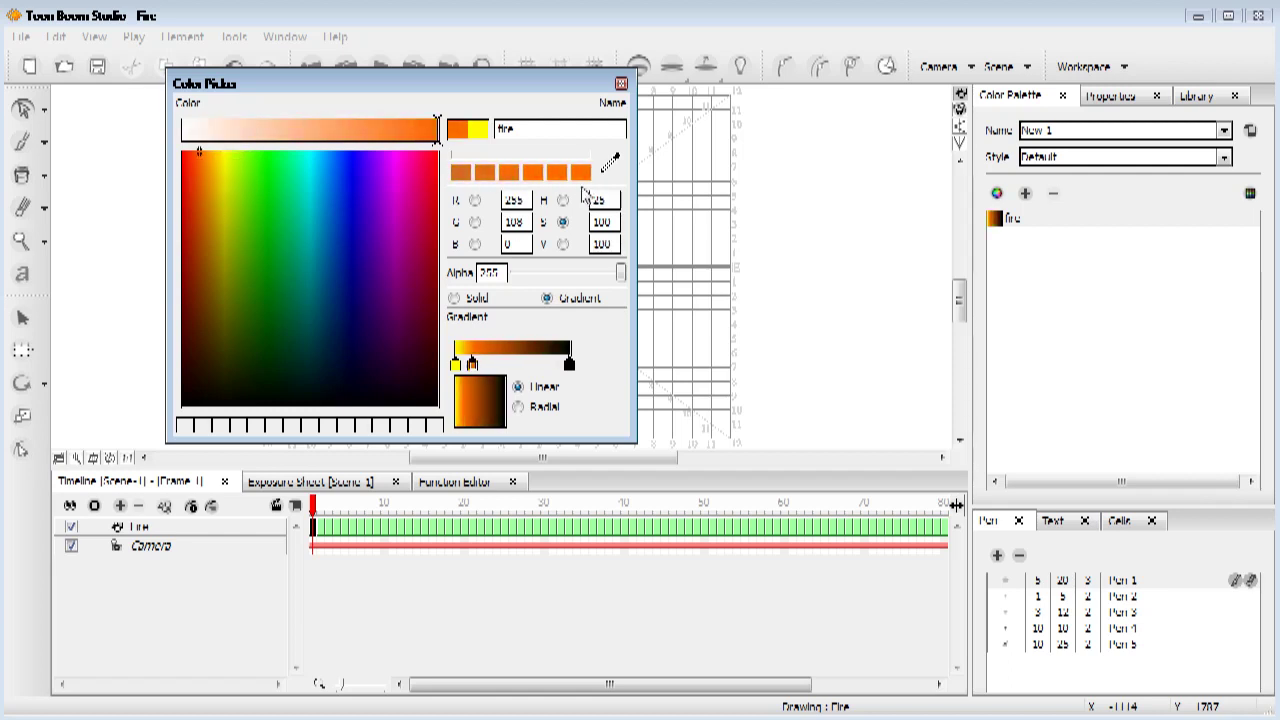
left_click(503, 364)
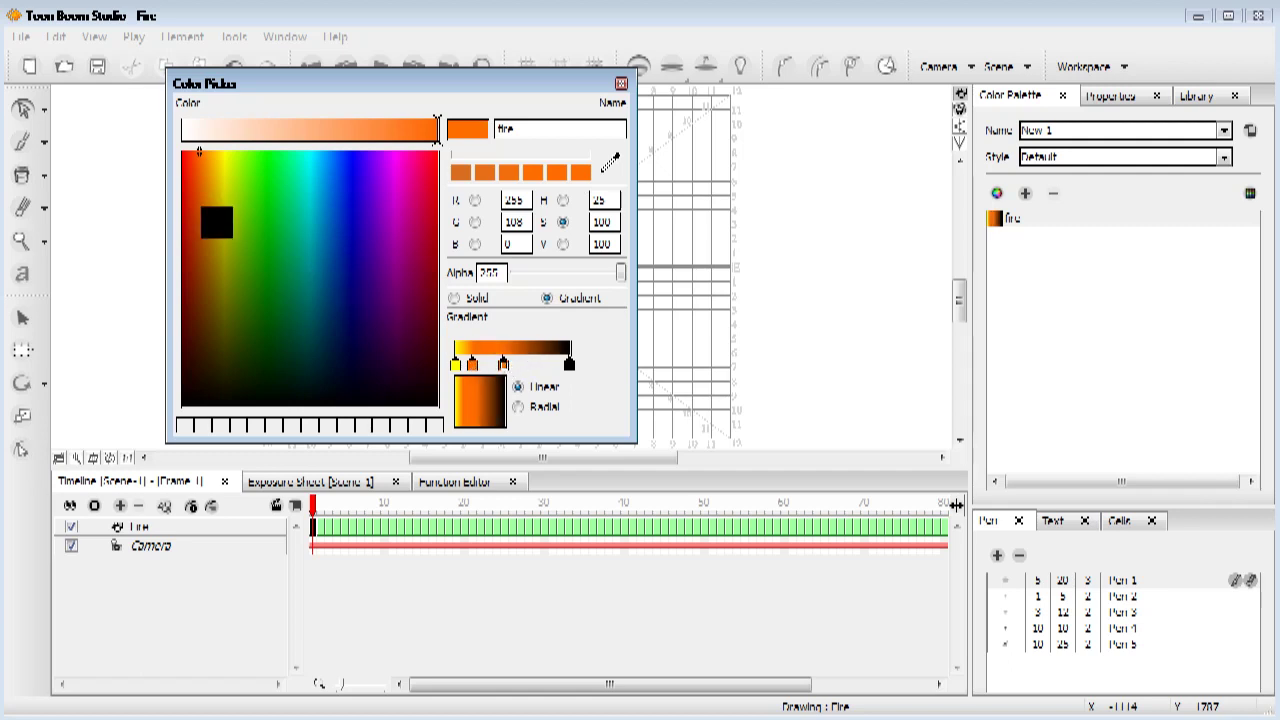
mouse_move(196, 204)
left_mouse_down()
mouse_move(168, 148)
mouse_move(138, 194)
mouse_move(134, 176)
left_mouse_up()
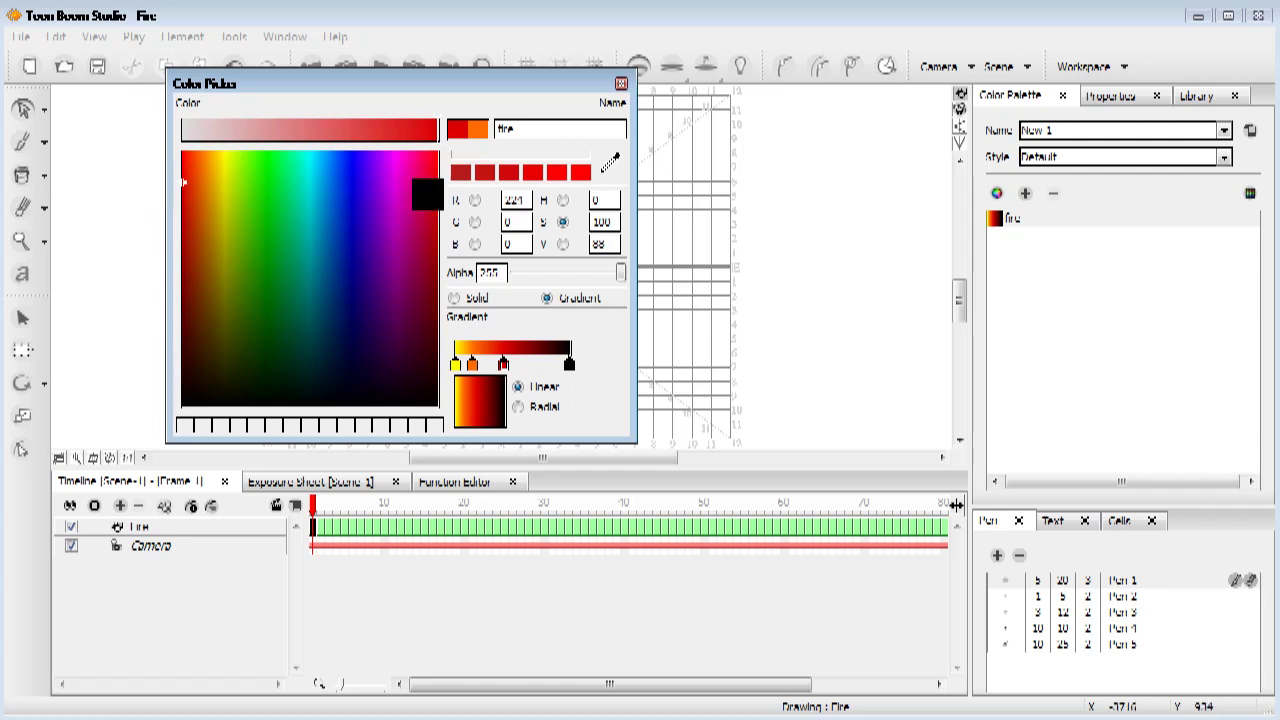
left_click(581, 175)
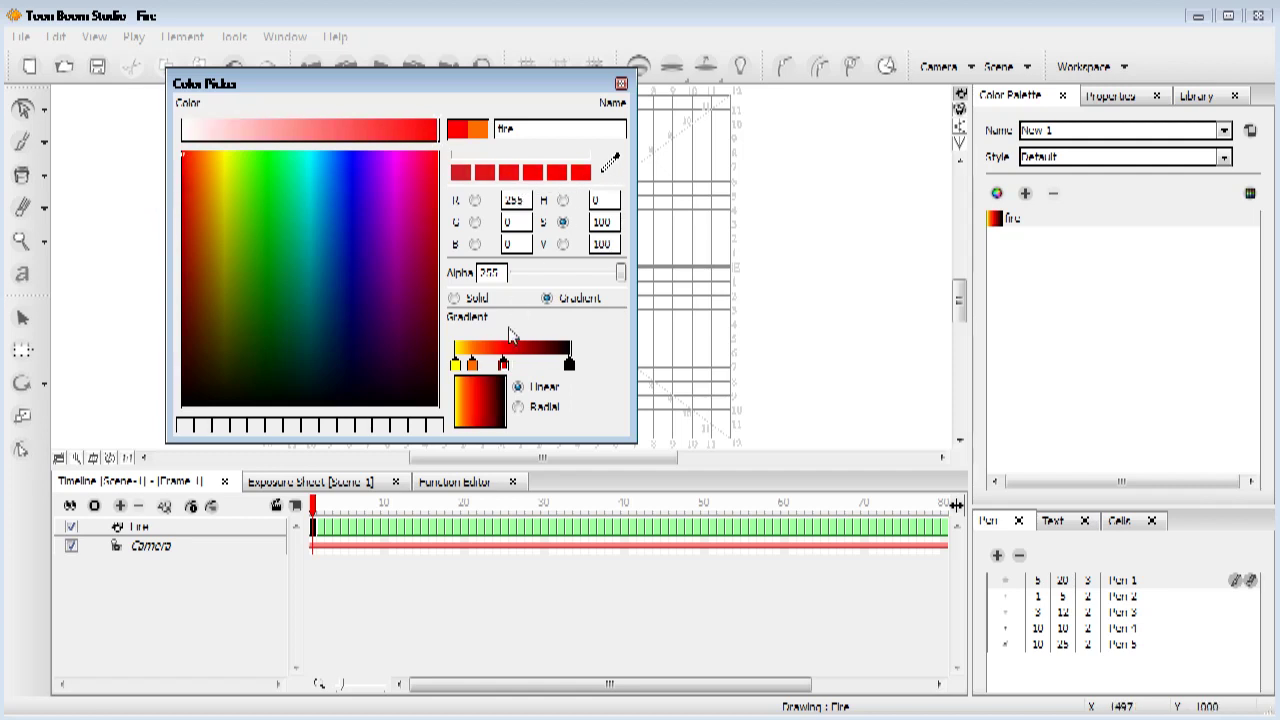
- Turn the black end stop red, lower one stop's alpha, and slide the stops into place
left_click(569, 364)
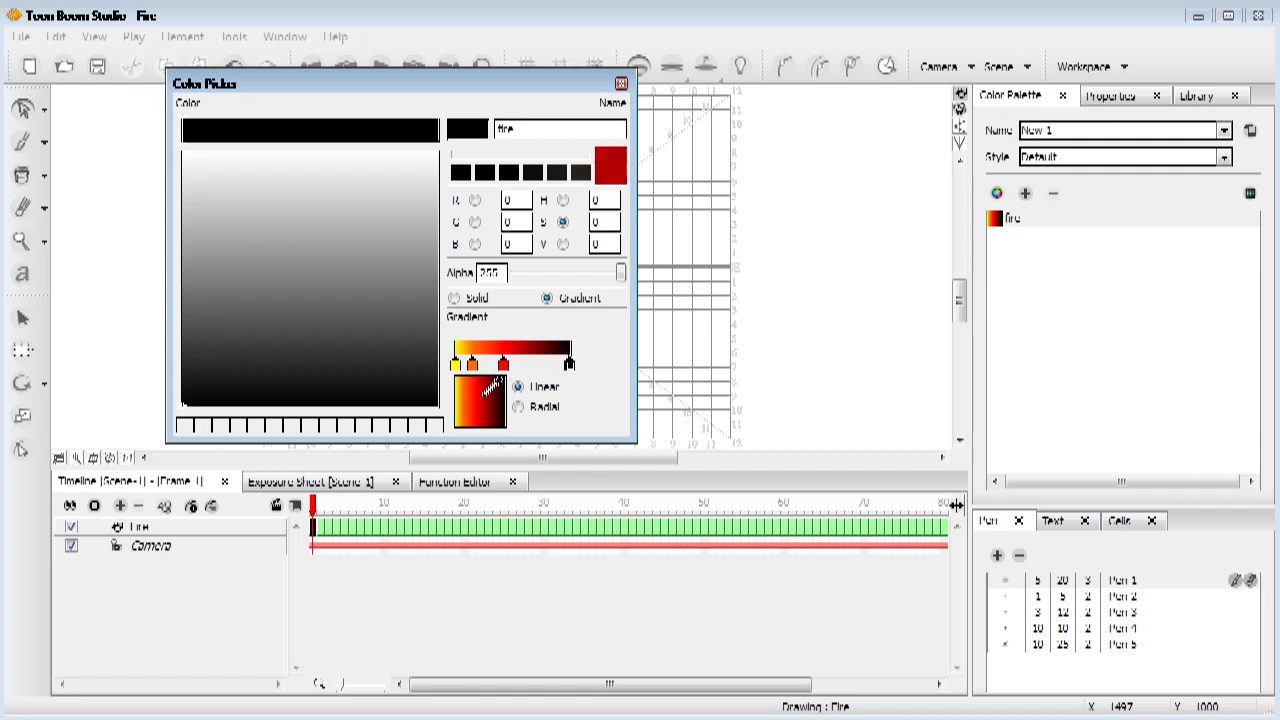
left_click_drag(488, 390, 481, 407)
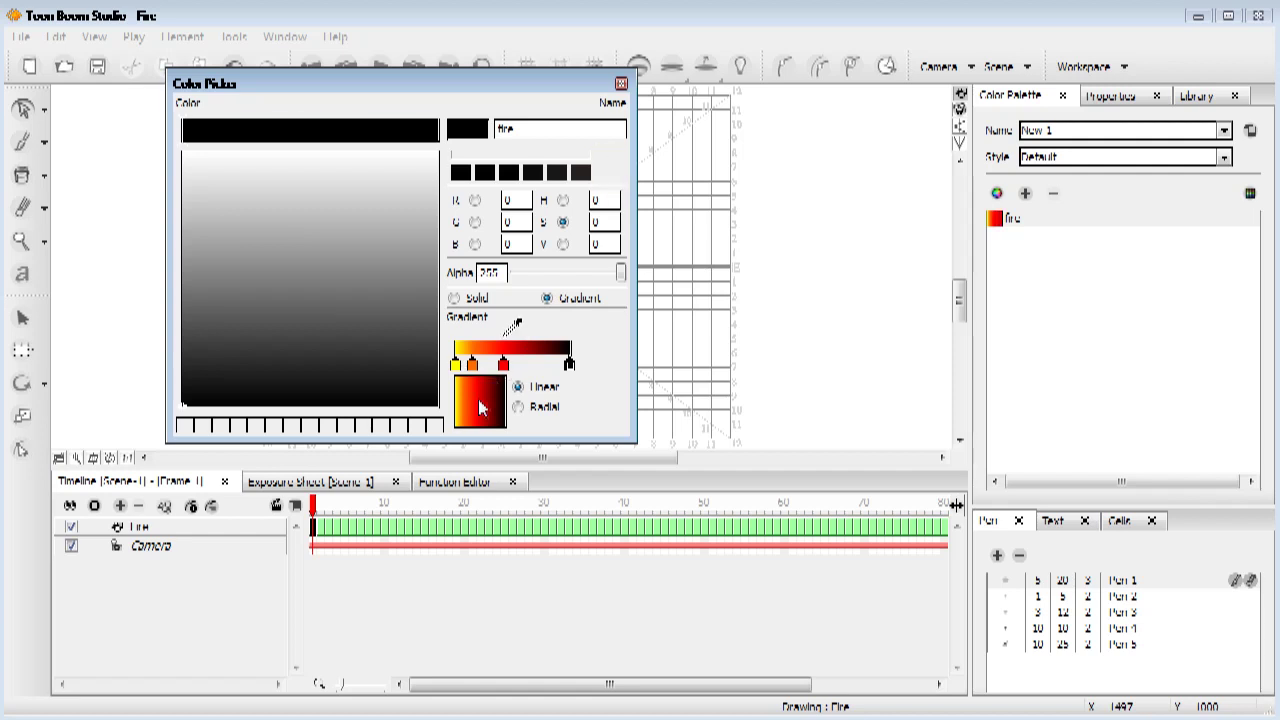
left_click(568, 362)
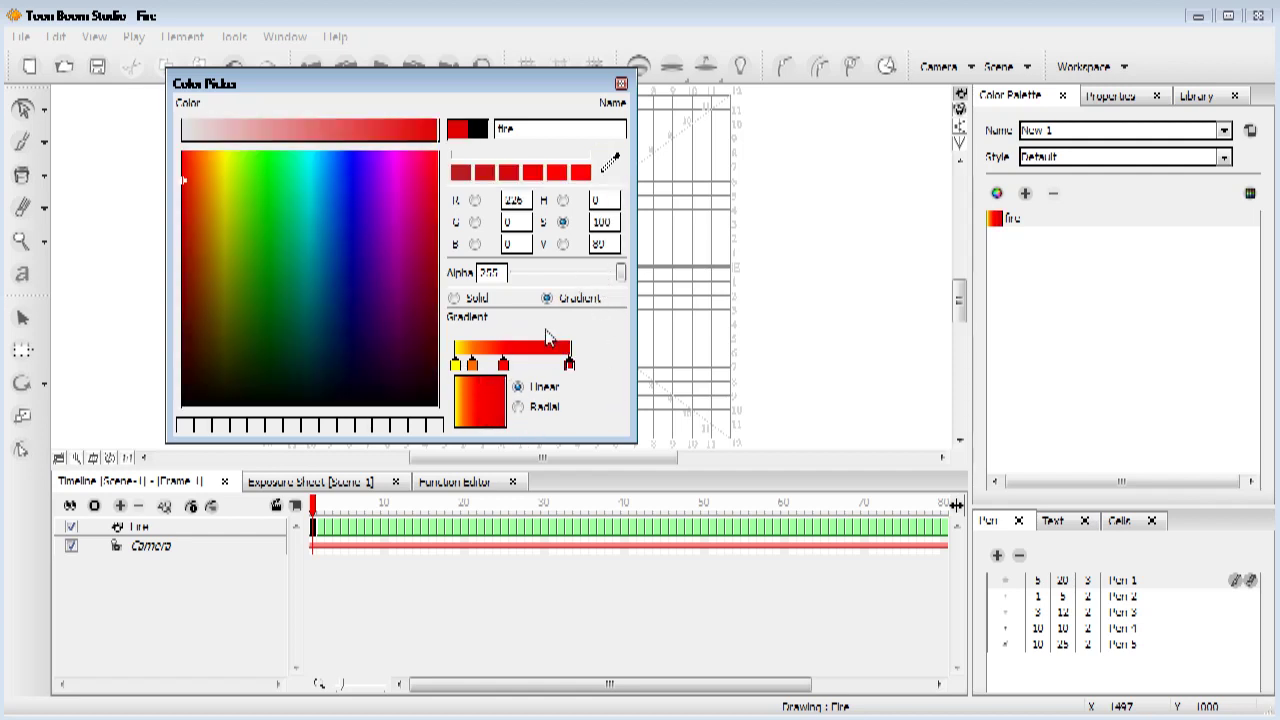
left_click_drag(502, 363, 514, 363)
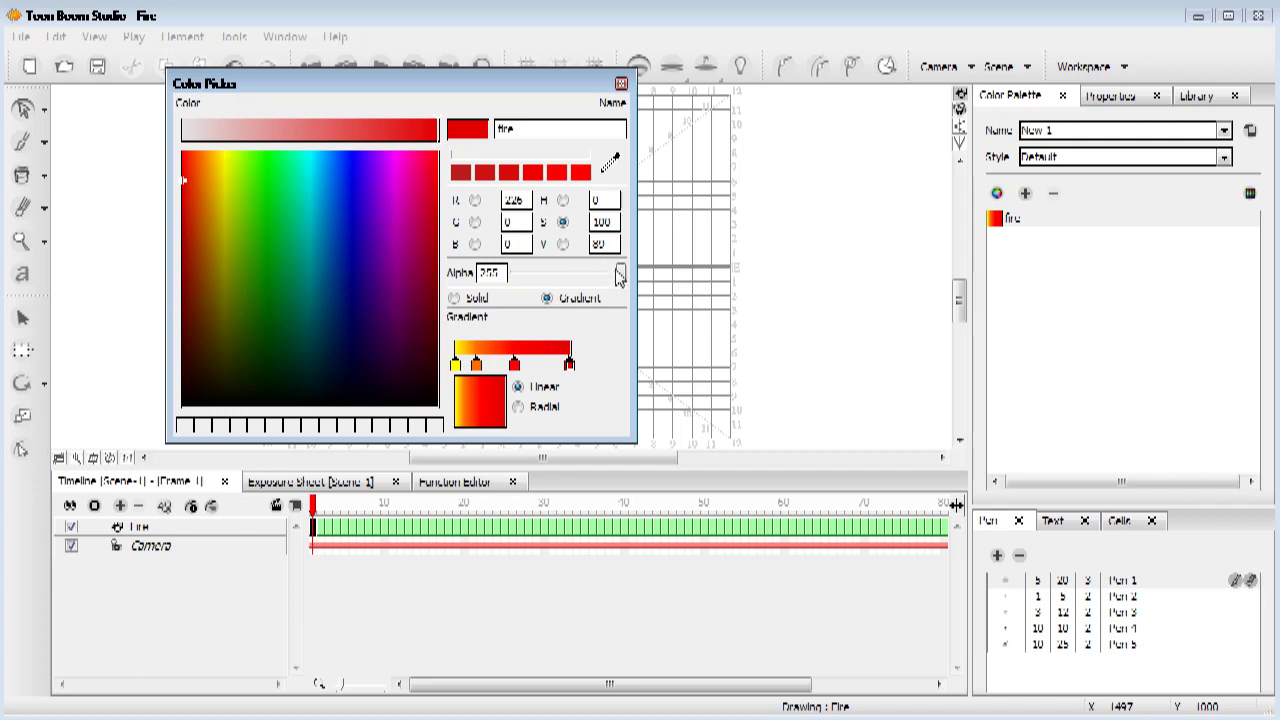
left_click_drag(619, 271, 514, 273)
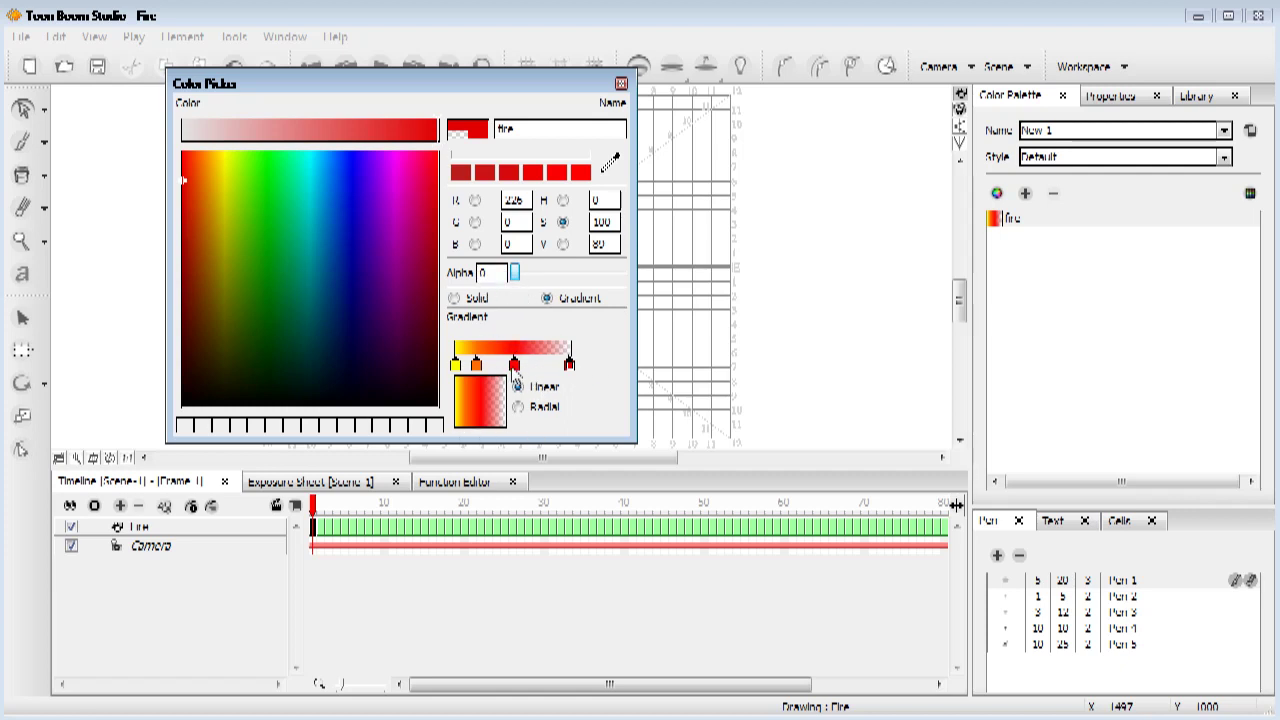
left_click_drag(514, 376, 547, 369)
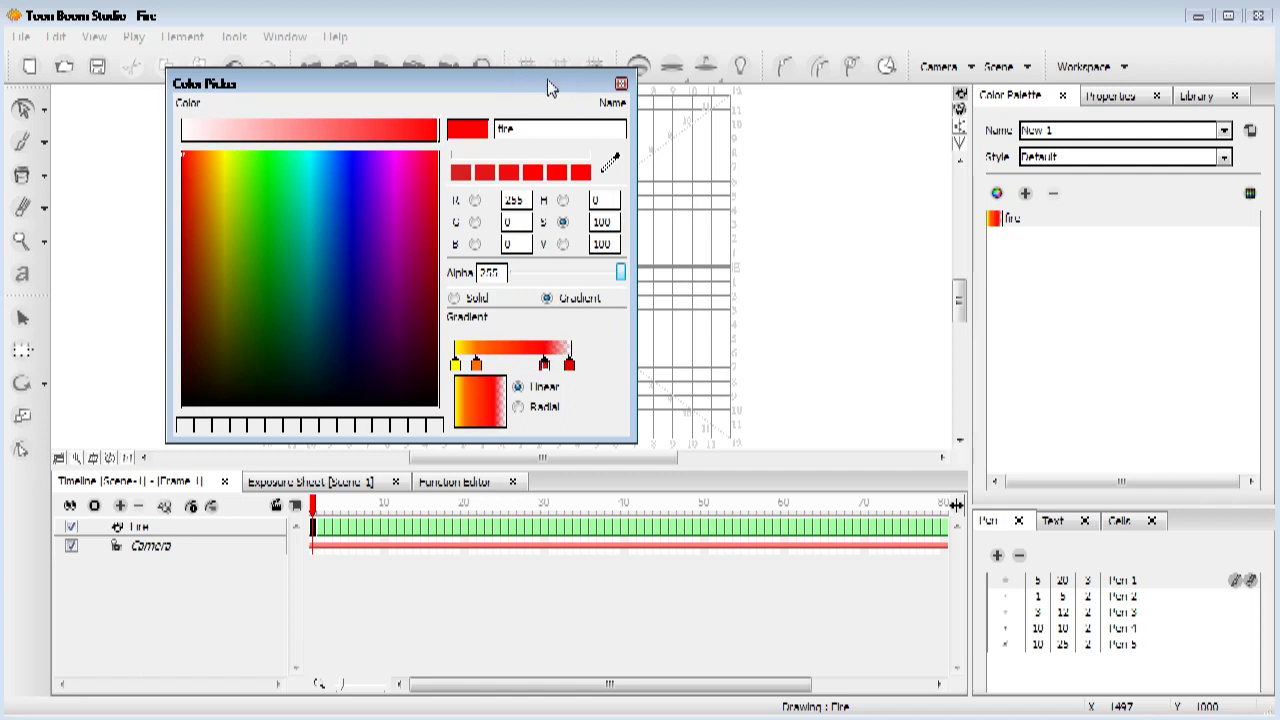
left_click(621, 84)
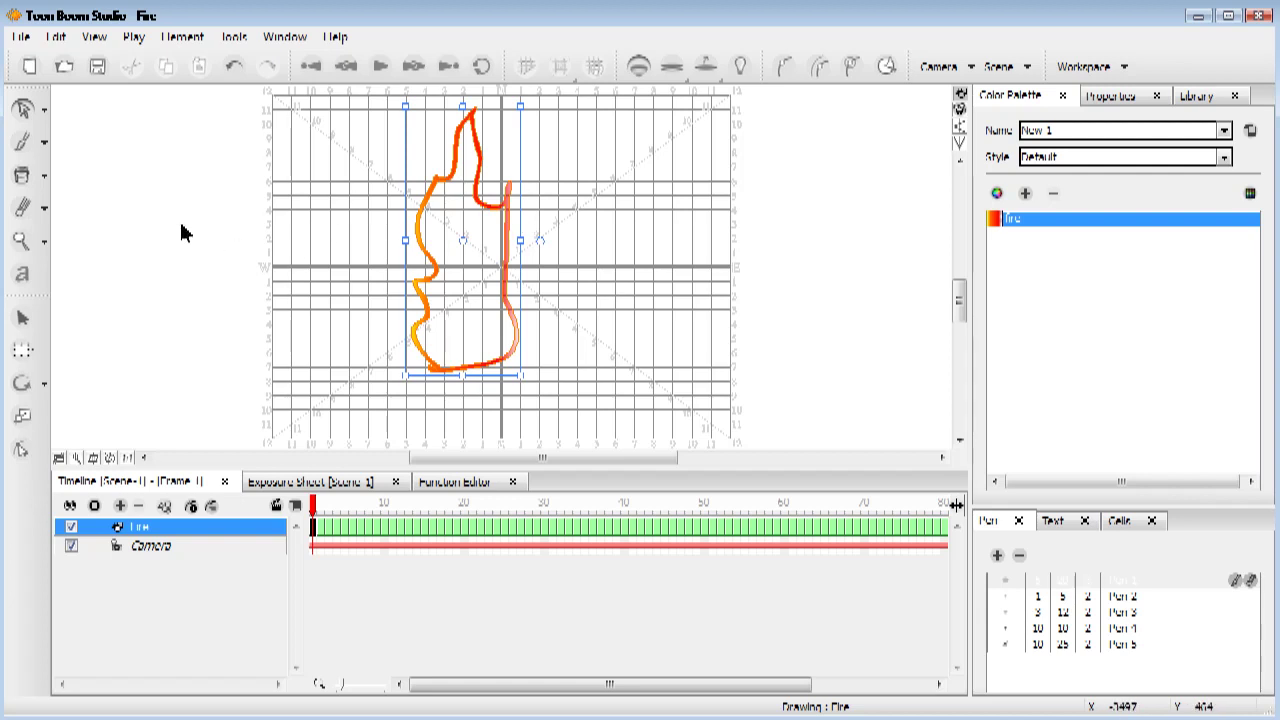
left_click(25, 177)
key("ctrl+z")
left_click_drag(320, 117, 565, 372)
key("Delete")
left_click(22, 142)
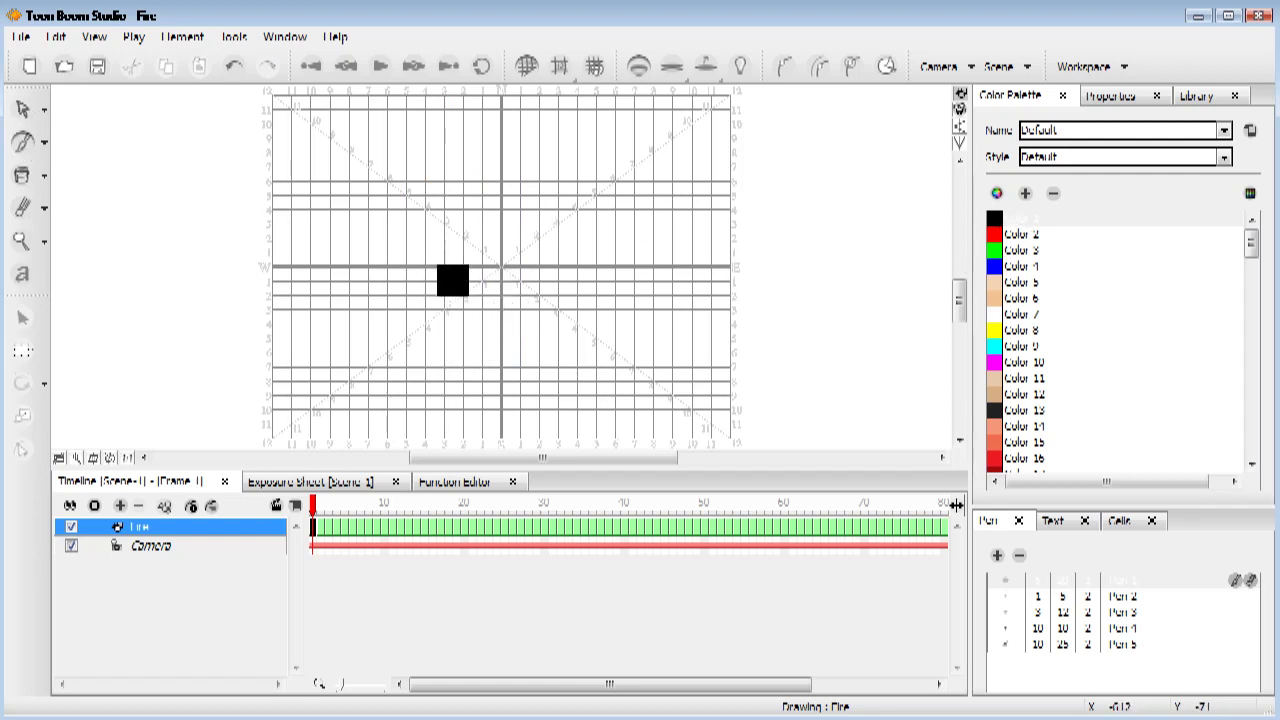
- Set the onion skin to show the Next Drawing as a guide
left_click(705, 70)
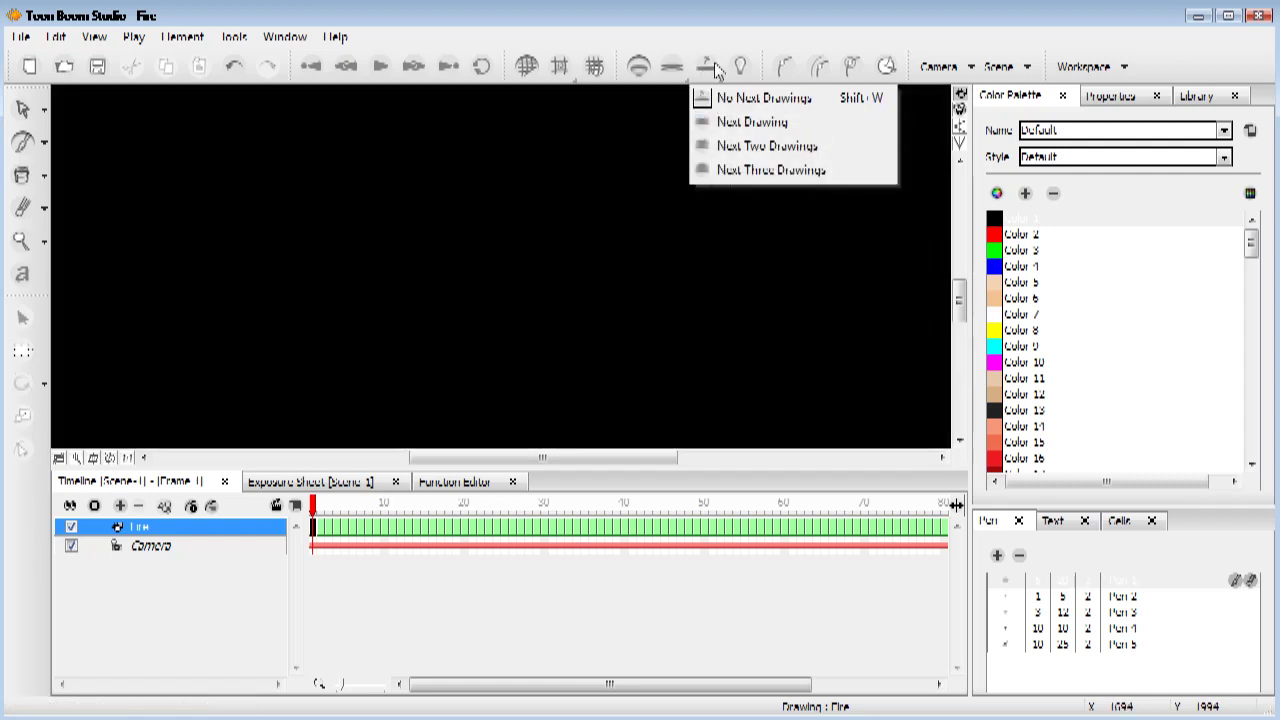
left_click(712, 66)
left_click(710, 78)
left_click(735, 120)
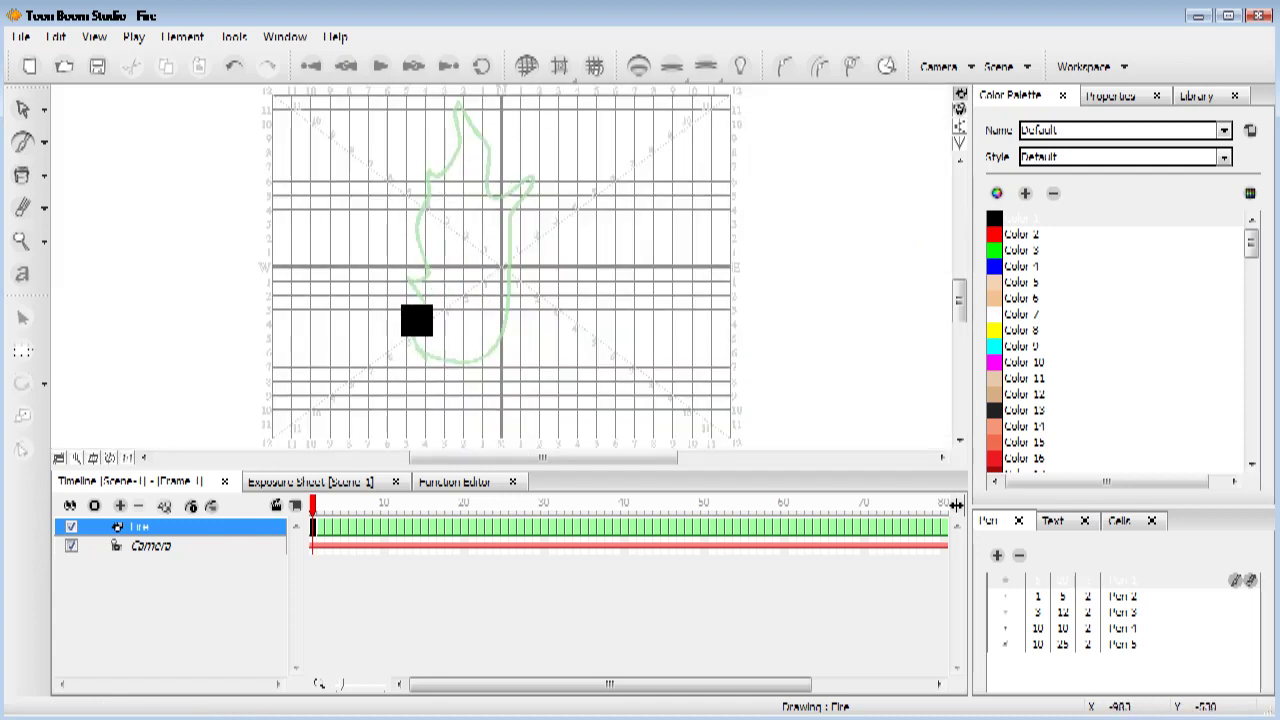
- Trace a black flame outline on frame 1 over the green guide, then check frames 2 and 7
mouse_move(412, 318)
left_mouse_down()
mouse_move(457, 356)
mouse_move(508, 344)
mouse_move(523, 204)
mouse_move(544, 162)
mouse_move(505, 188)
mouse_move(494, 133)
mouse_move(465, 95)
mouse_move(463, 150)
mouse_move(436, 188)
mouse_move(411, 168)
mouse_move(423, 344)
left_mouse_up()
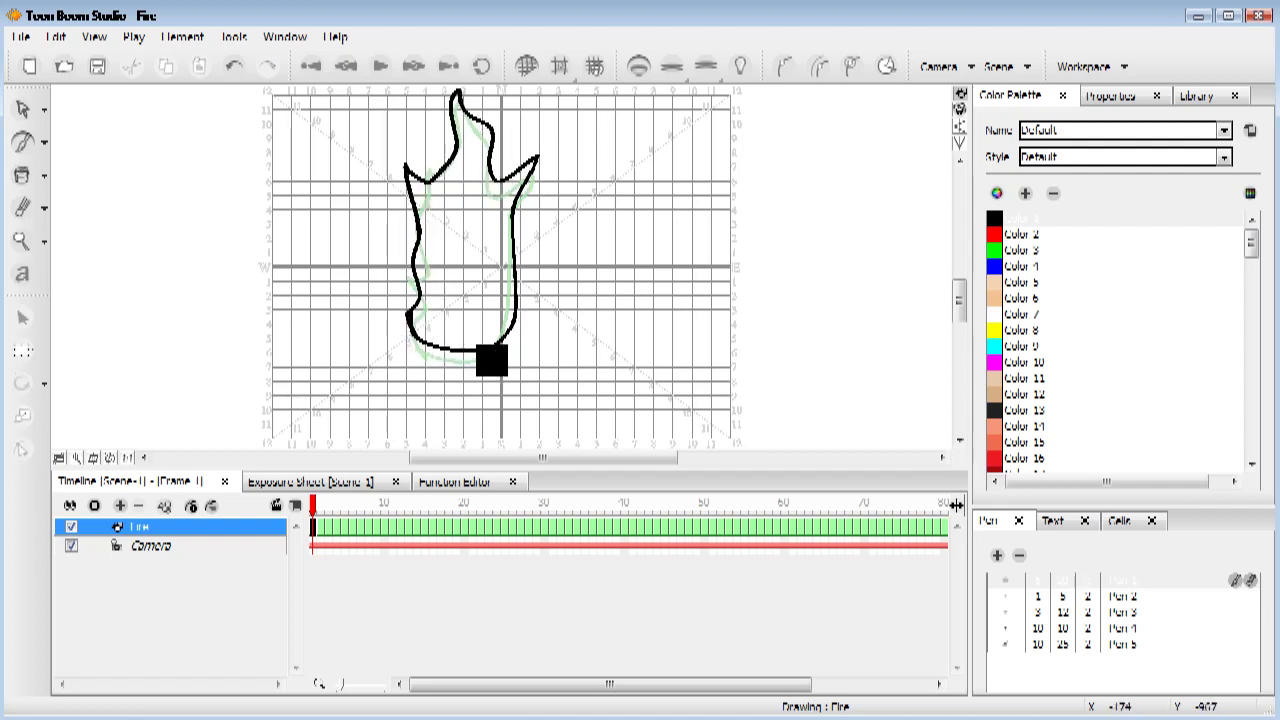
left_click(322, 514)
left_click(306, 510)
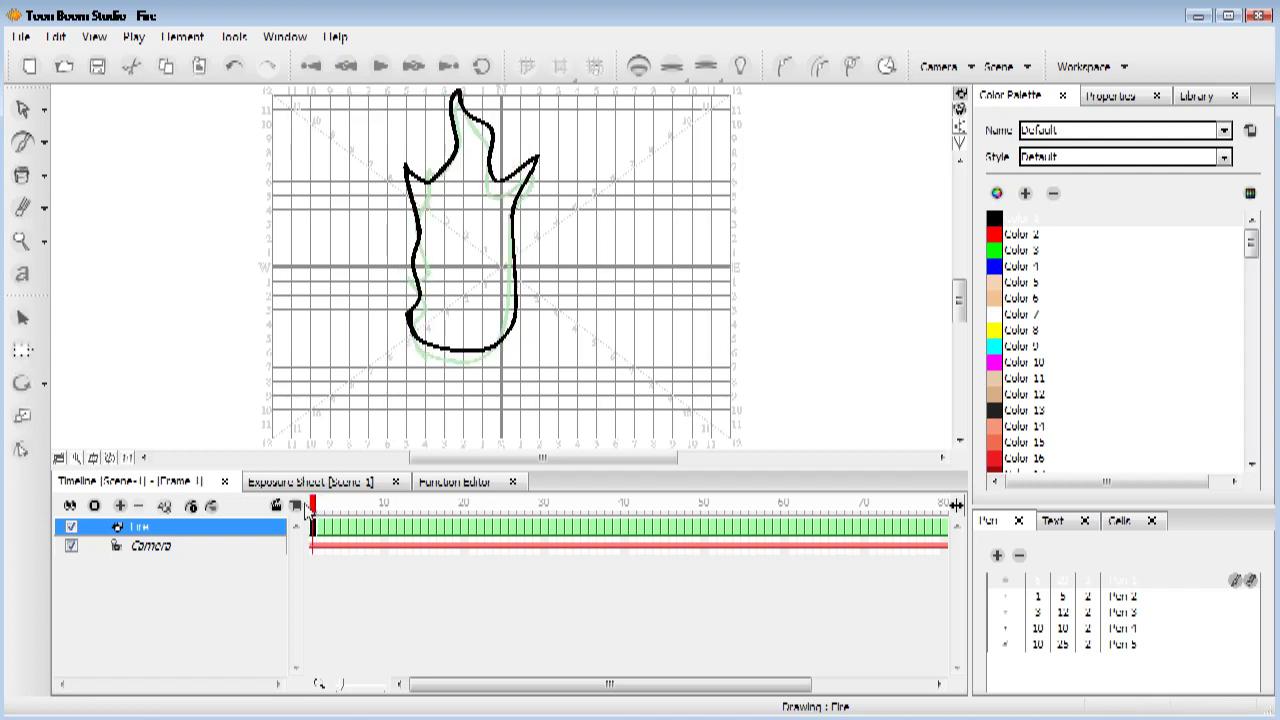
left_click(361, 530)
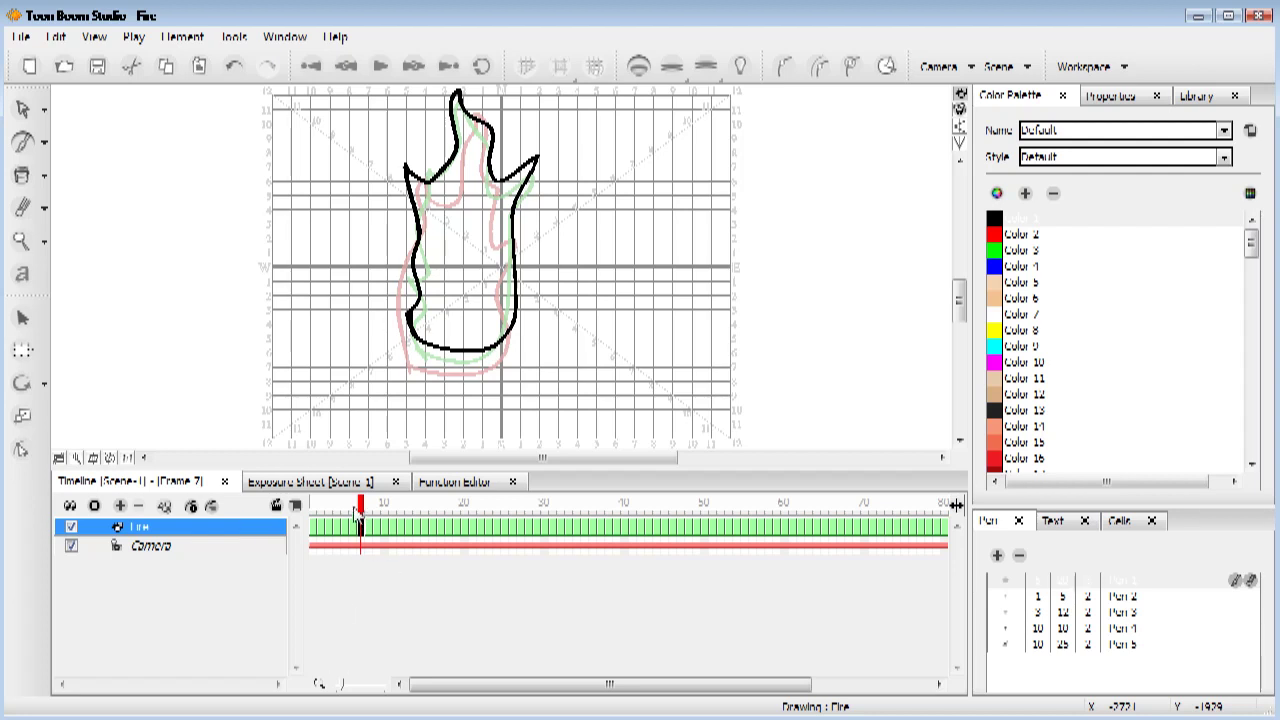
- Scrub the cycle from frame 1 to 31, then choose No Next Drawings and No Previous Drawings
left_click_drag(343, 507, 258, 505)
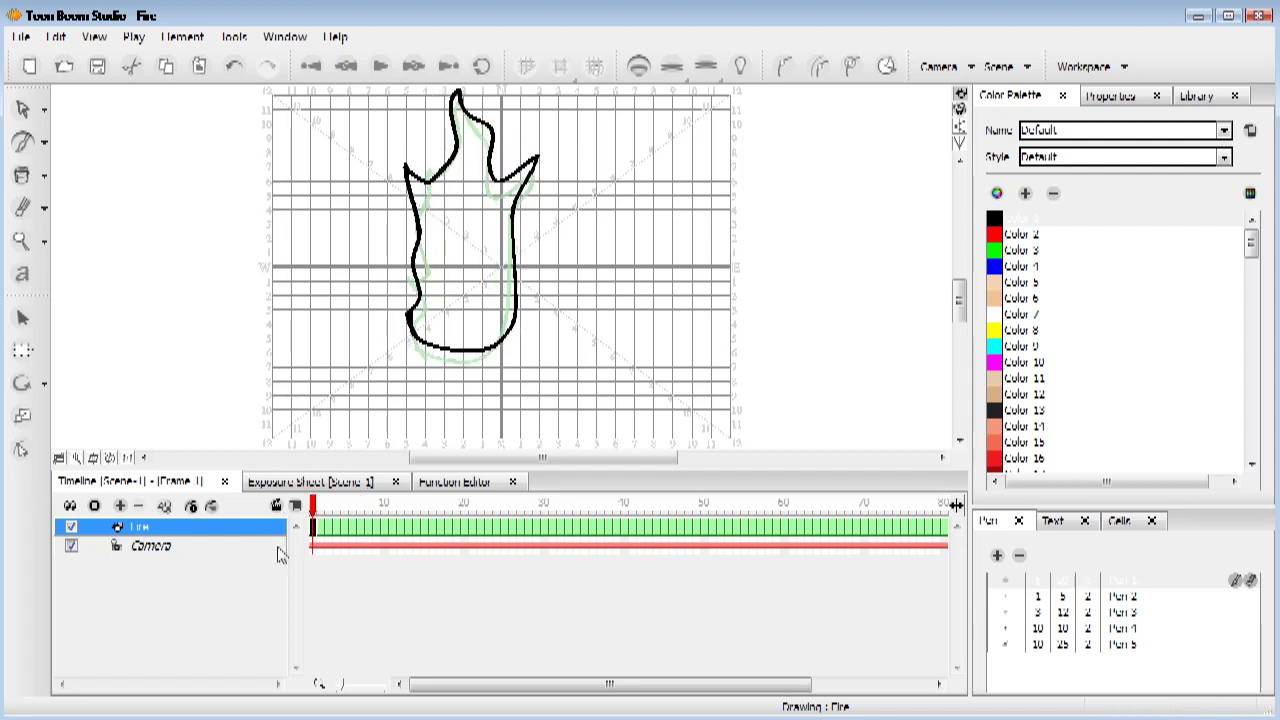
left_click_drag(383, 506, 556, 508)
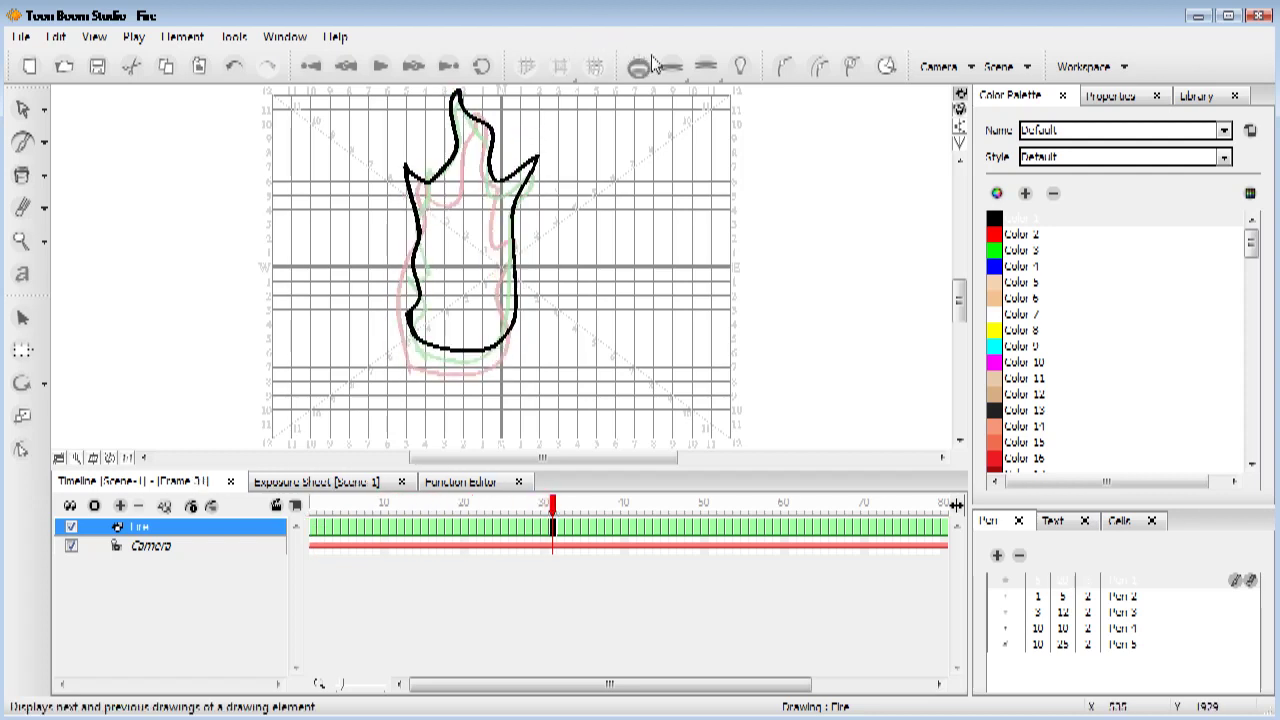
left_click(706, 66)
left_click(735, 98)
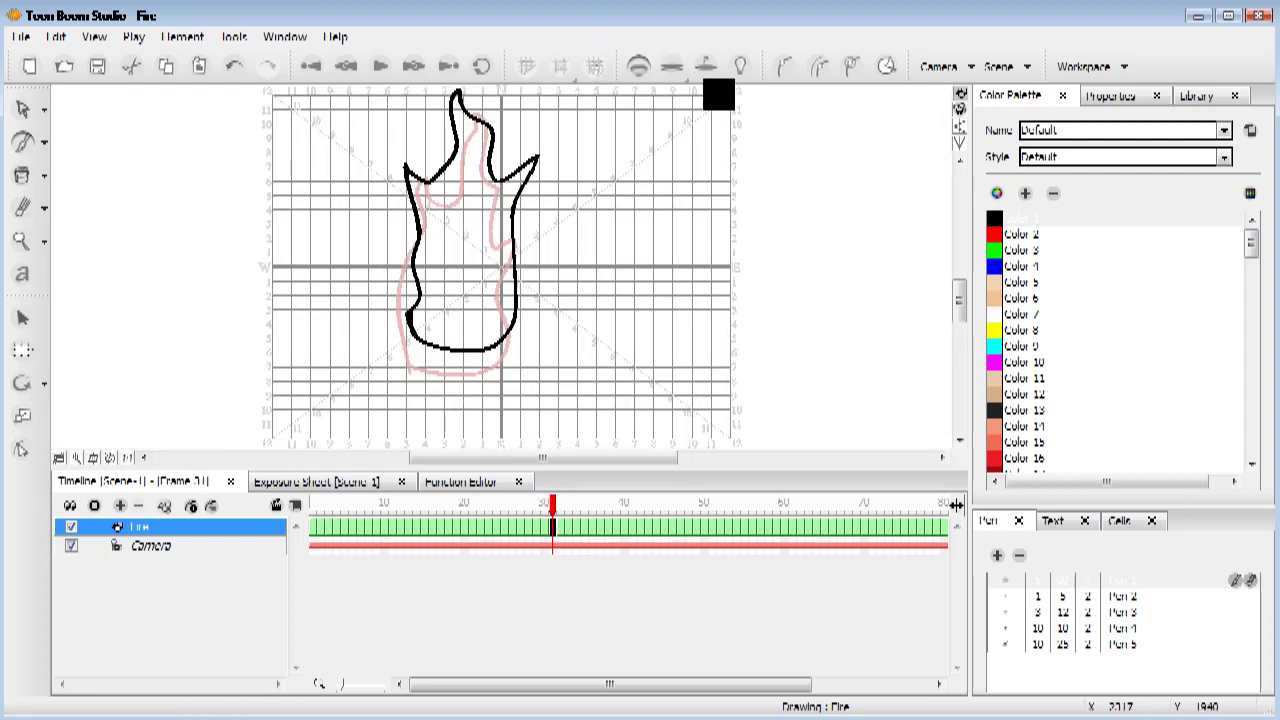
left_click(674, 66)
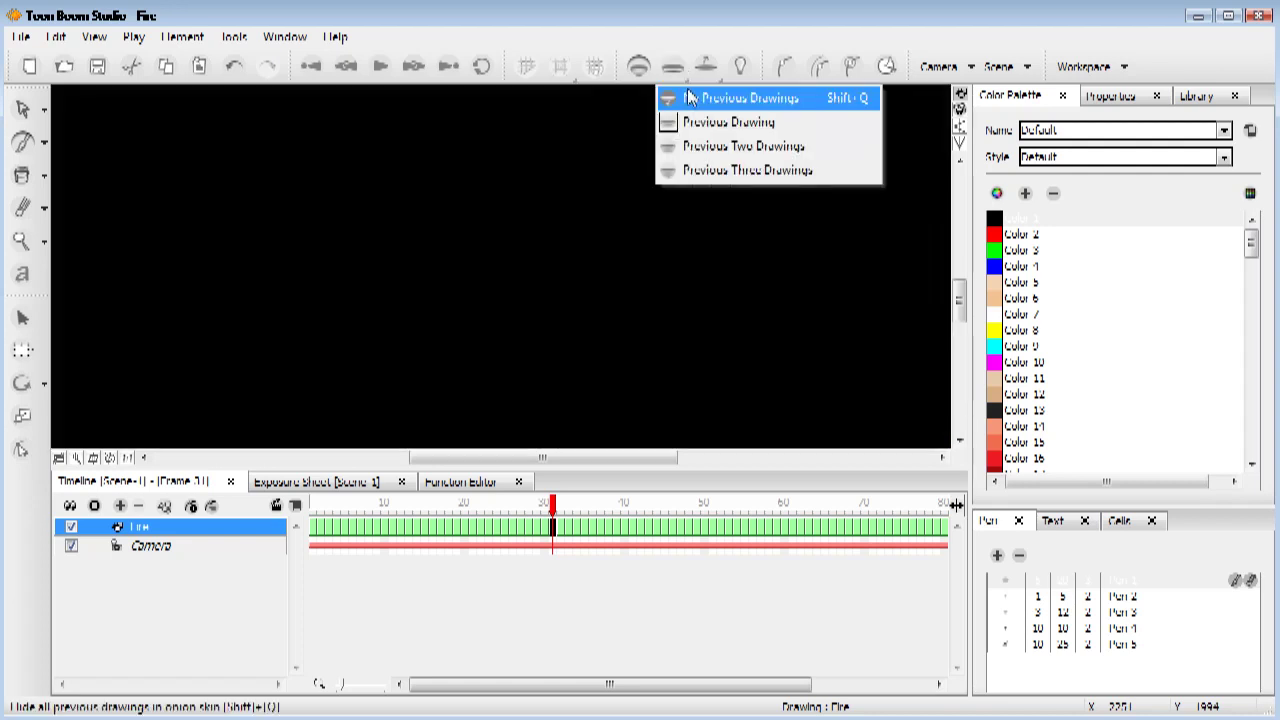
left_click(740, 98)
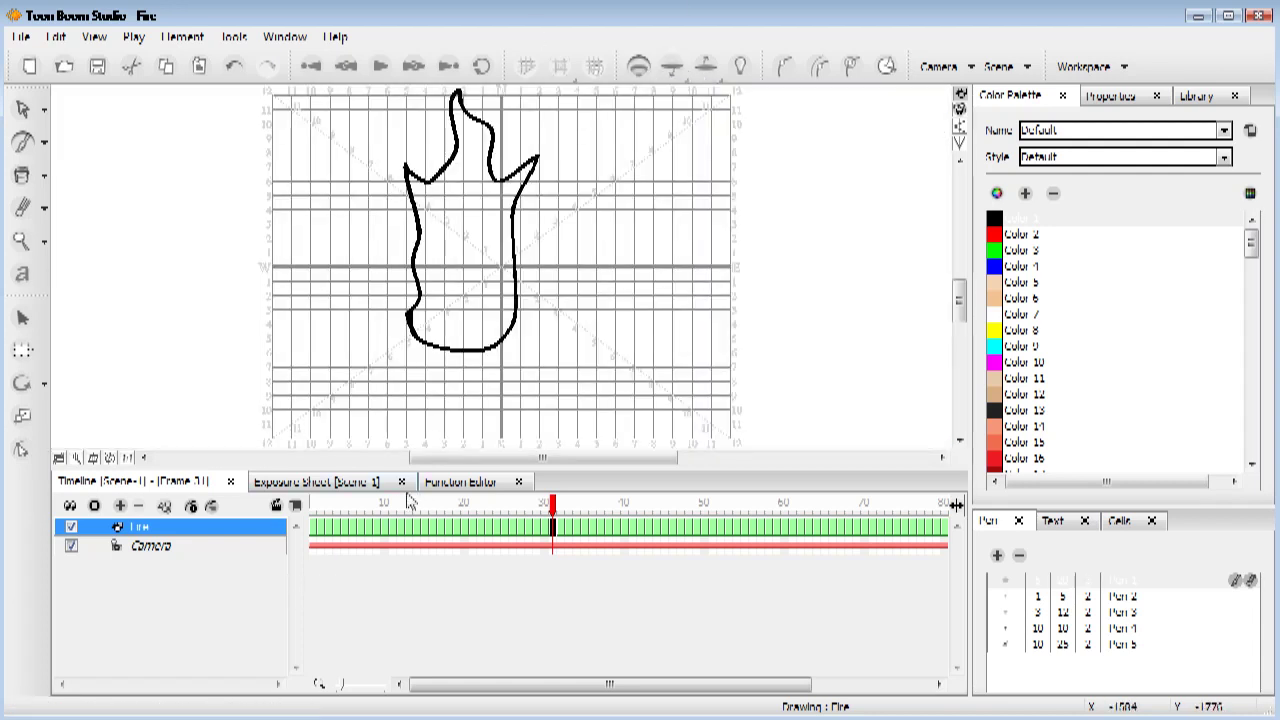
mouse_move(408, 502)
left_mouse_down()
mouse_move(305, 500)
mouse_move(466, 502)
mouse_move(303, 497)
left_mouse_up()
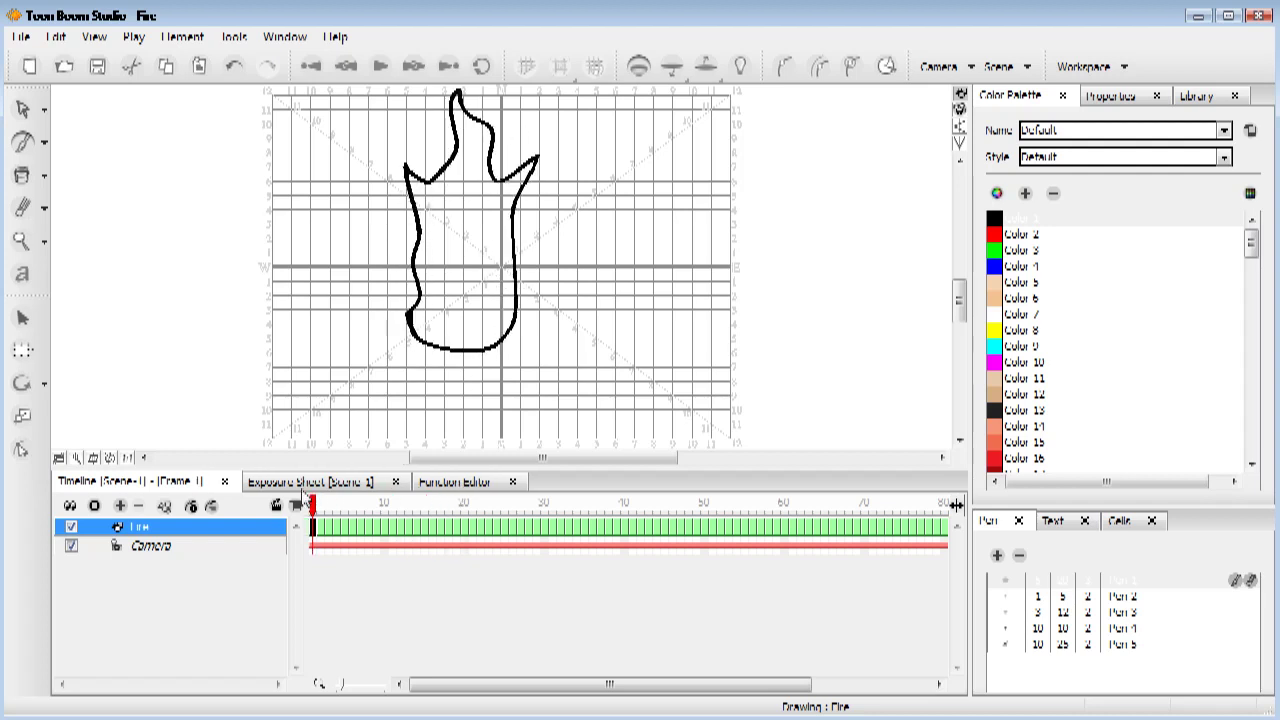
- With the Paint tool, switch to the New 1 palette and keep the fire gradient linear
left_click(22, 176)
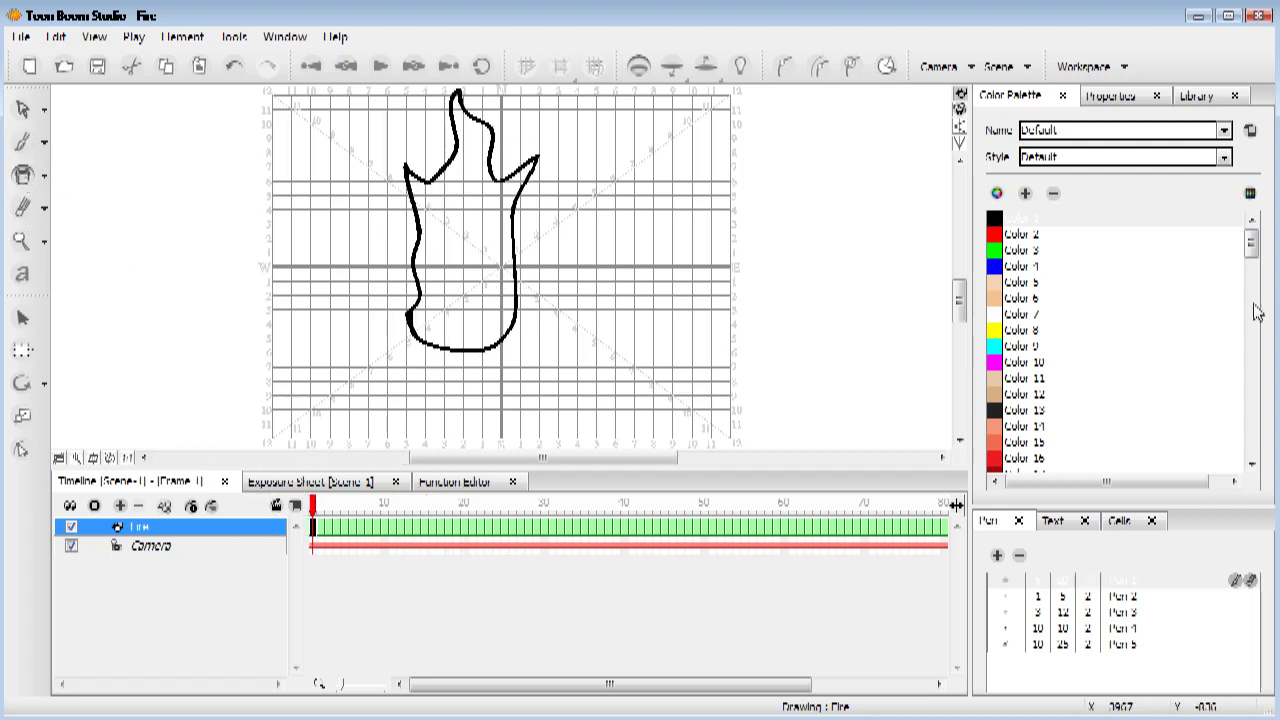
left_click(1058, 133)
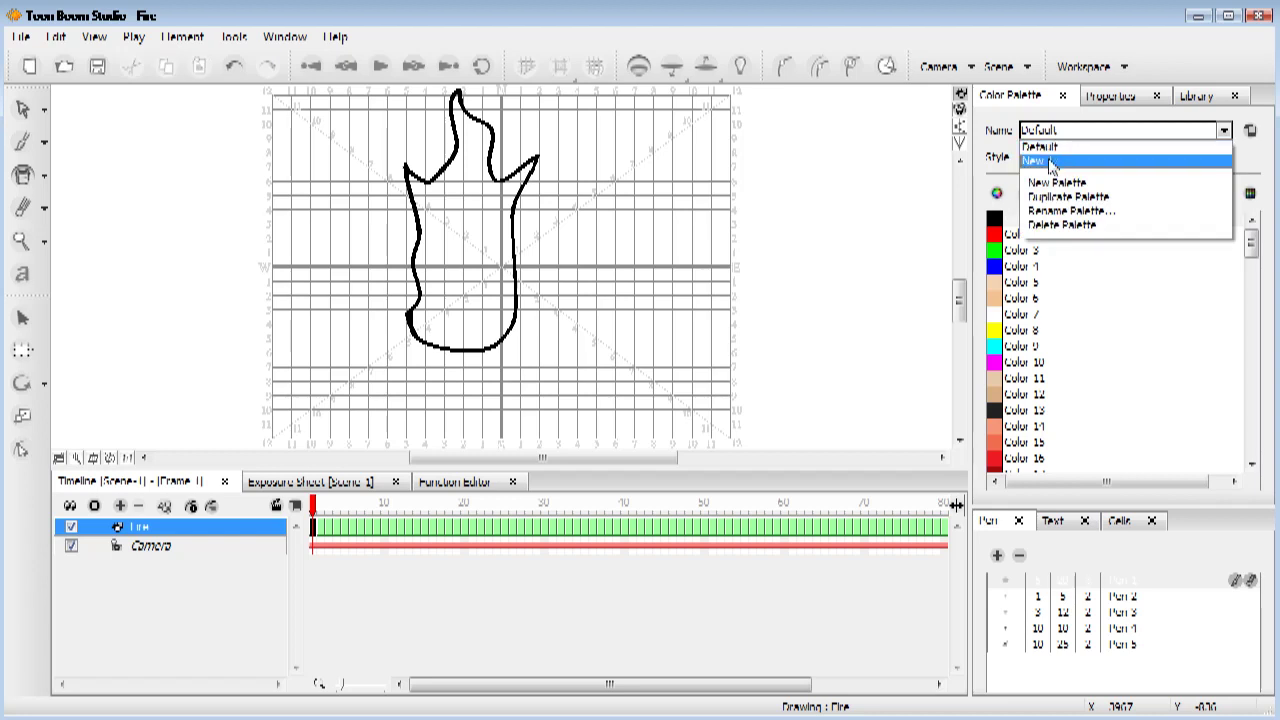
left_click(1050, 162)
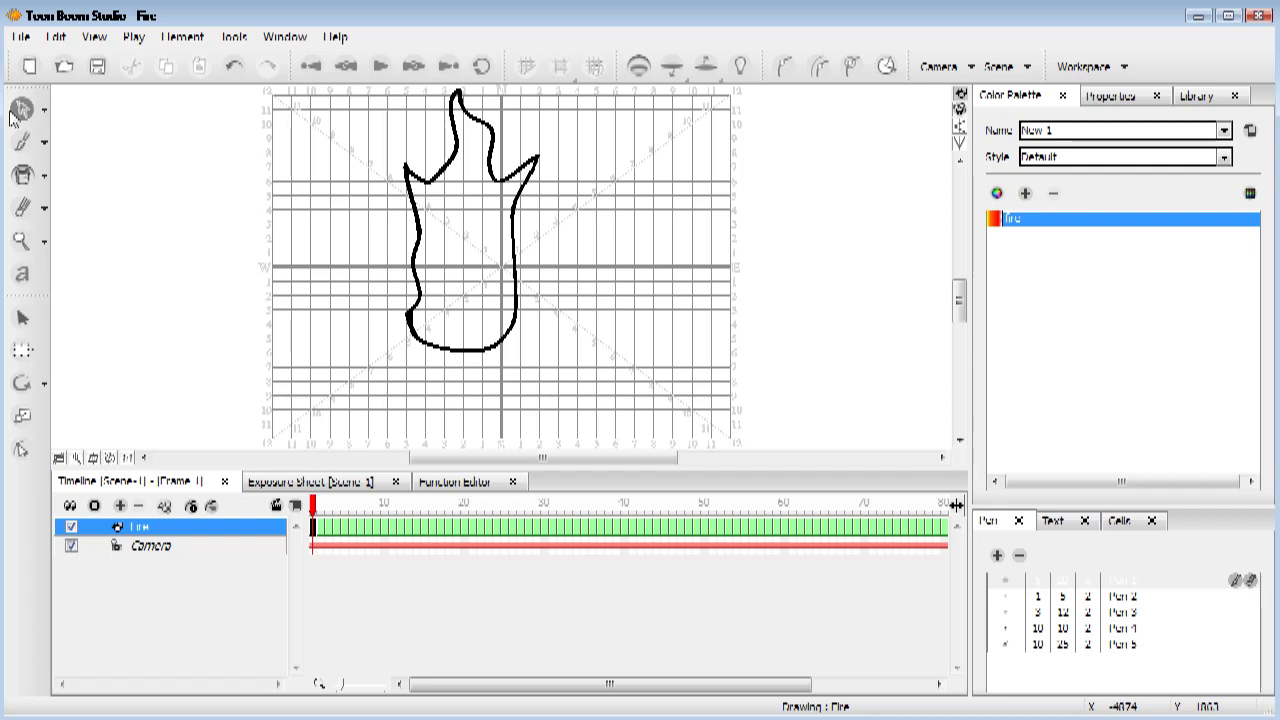
double_click(993, 219)
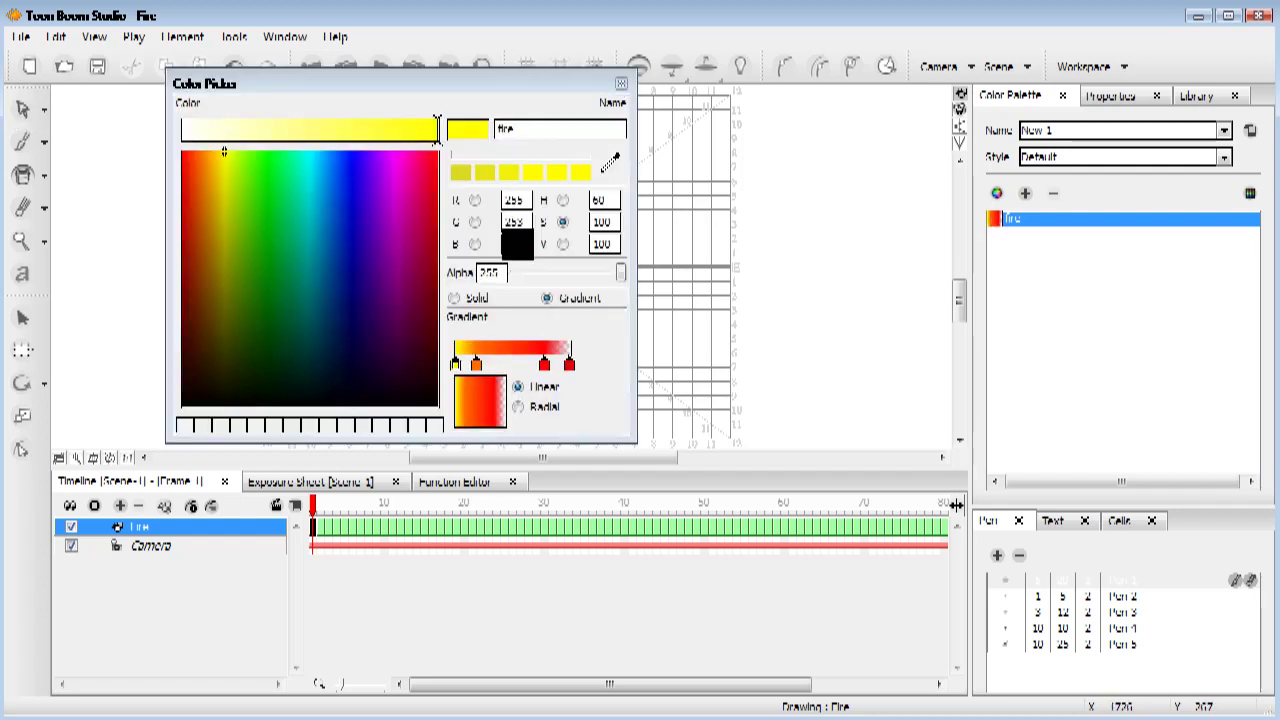
left_click(334, 430)
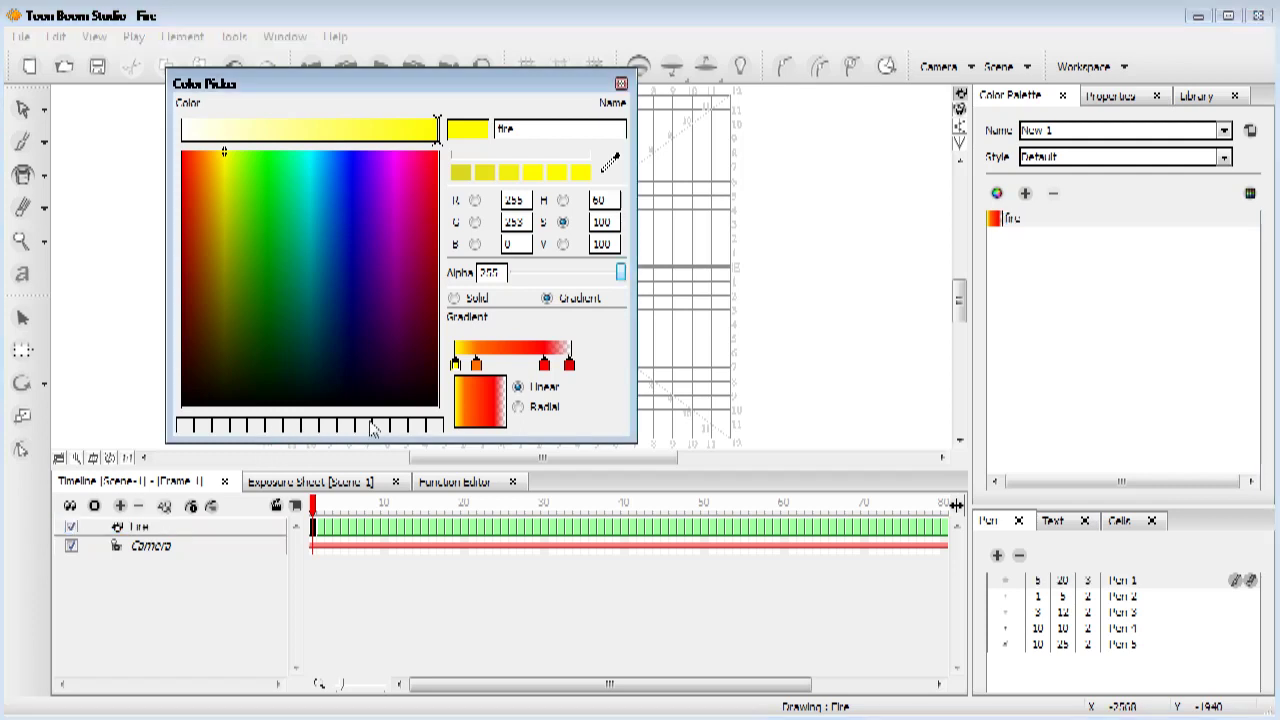
left_click(541, 410)
left_click(532, 388)
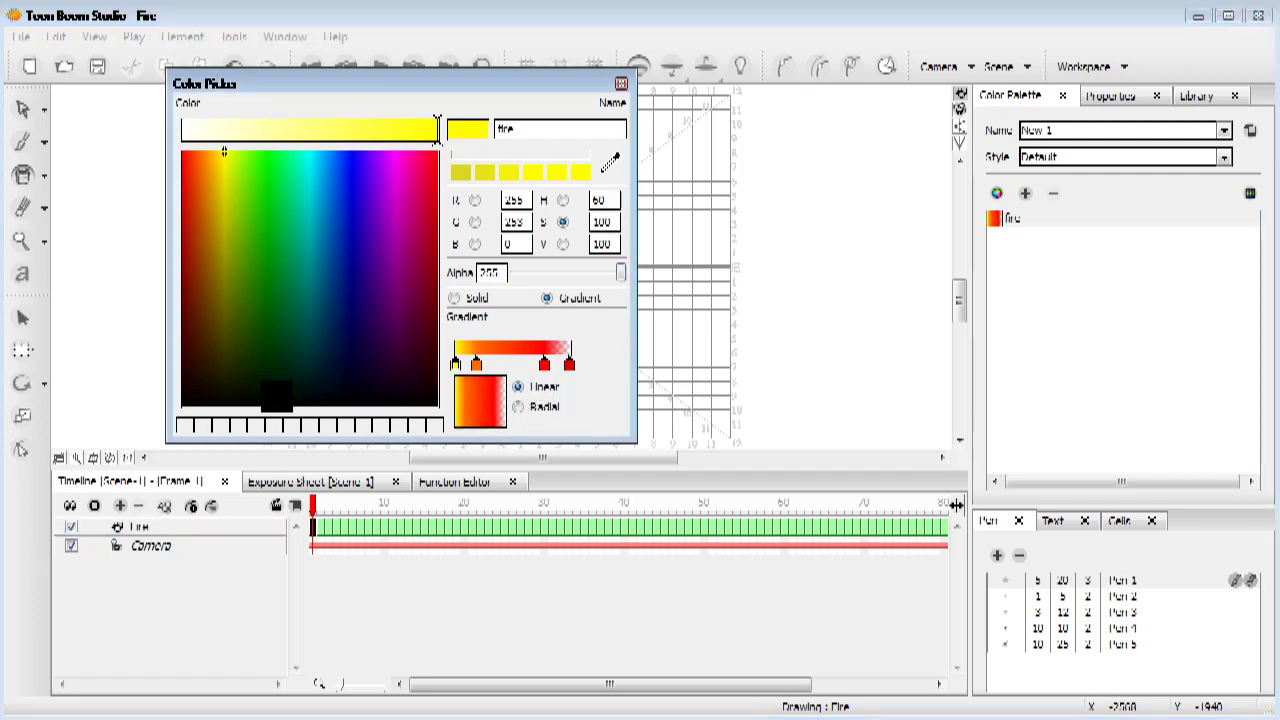
left_click(620, 85)
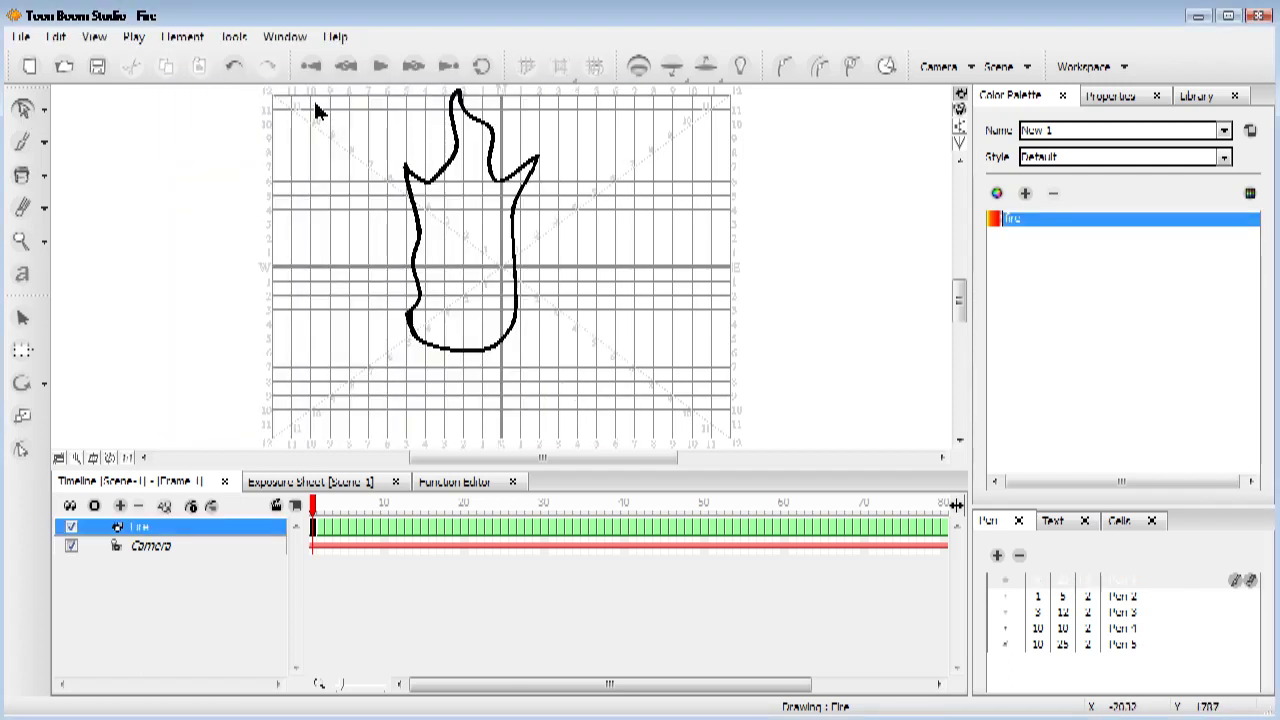
- Rotate the flame drawings on frames 1 and 2 by about 90° with the Transform tool
left_click_drag(310, 116, 700, 437)
mouse_move(560, 217)
left_mouse_down()
mouse_move(559, 349)
mouse_move(490, 378)
left_mouse_up()
left_click(321, 505)
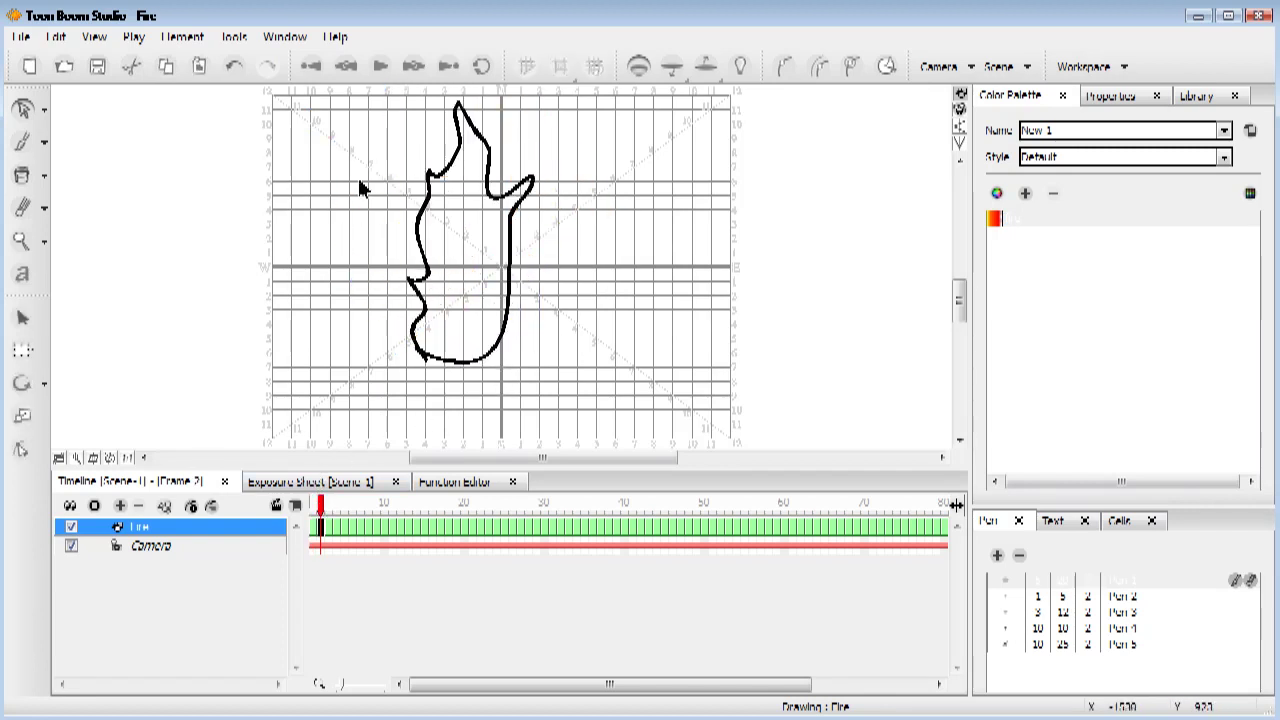
left_click_drag(348, 130, 628, 368)
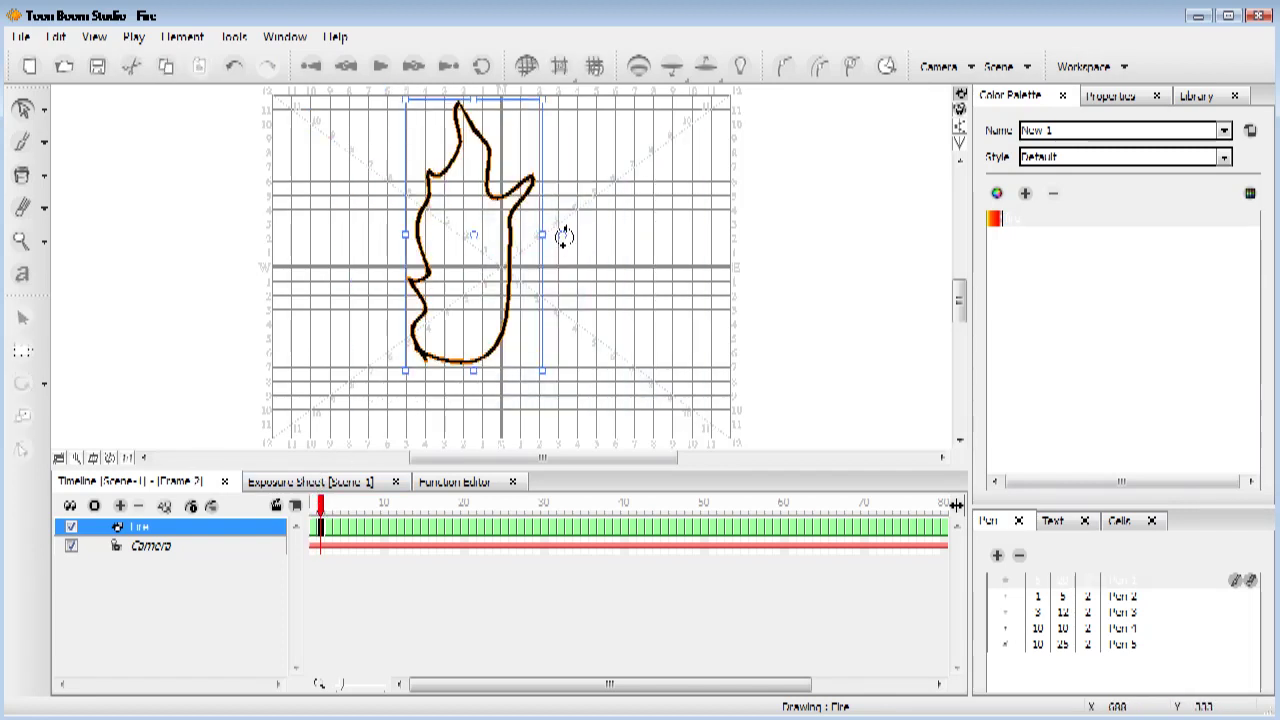
mouse_move(564, 236)
left_mouse_down()
mouse_move(517, 373)
mouse_move(503, 372)
left_mouse_up()
- Go to frame 3 and select its flame drawing for rotation
left_click(40, 116)
left_click(328, 505)
left_click_drag(335, 102, 612, 398)
left_click(628, 180)
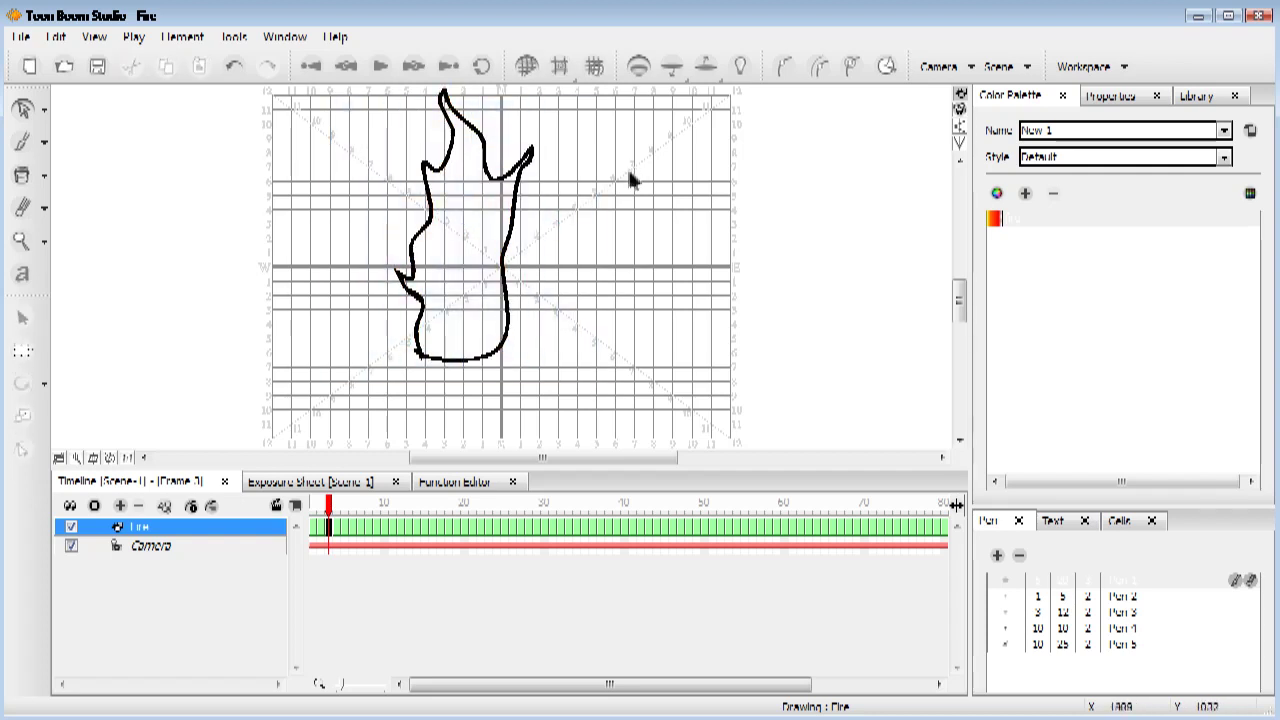
left_click(510, 182)
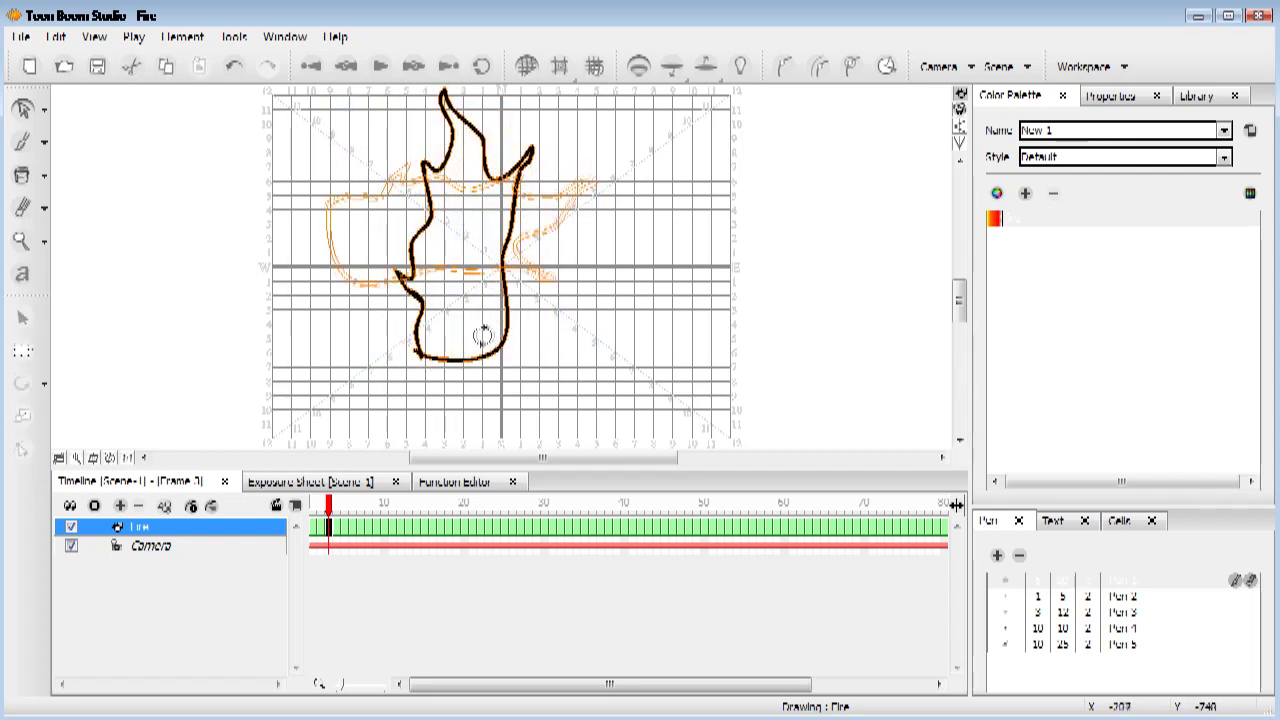